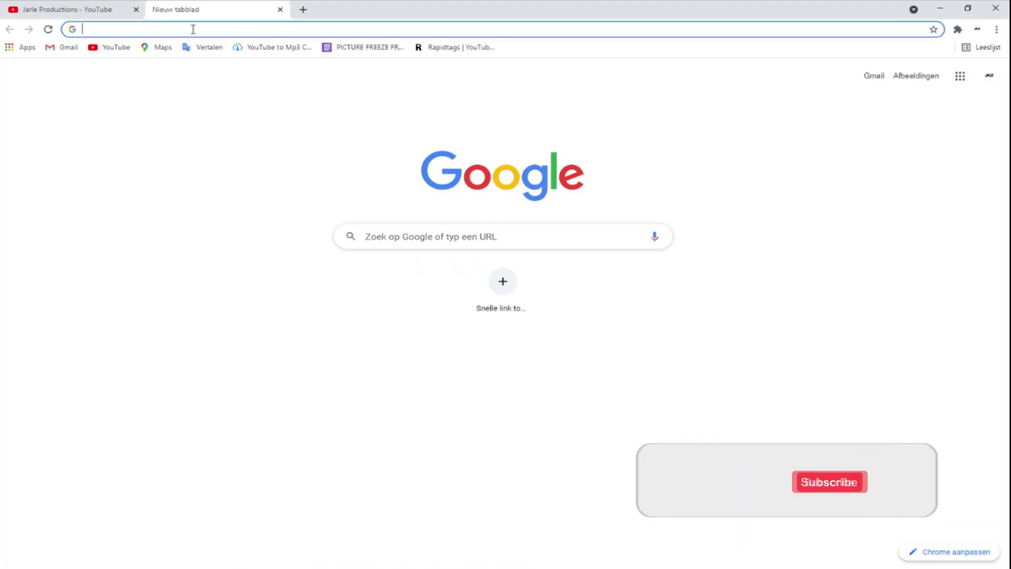
Search the web for google maps and open the Google Maps result
text(google maps)
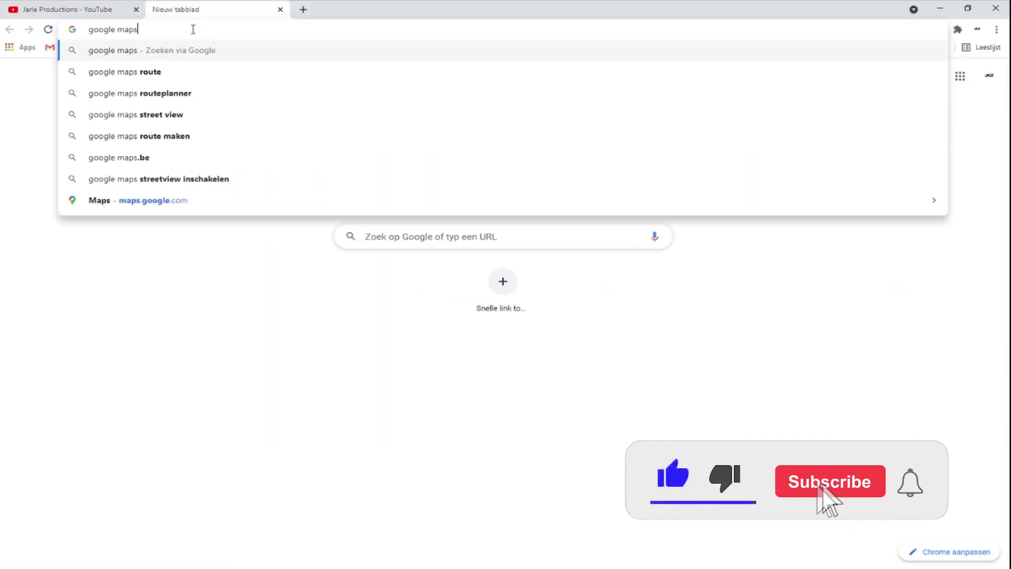
key(Return)
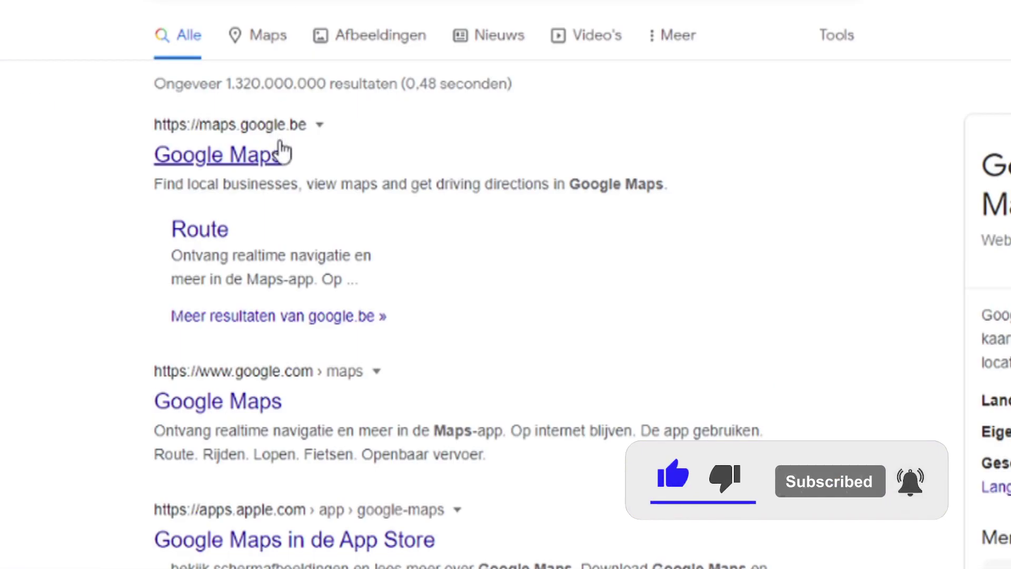
click(282, 152)
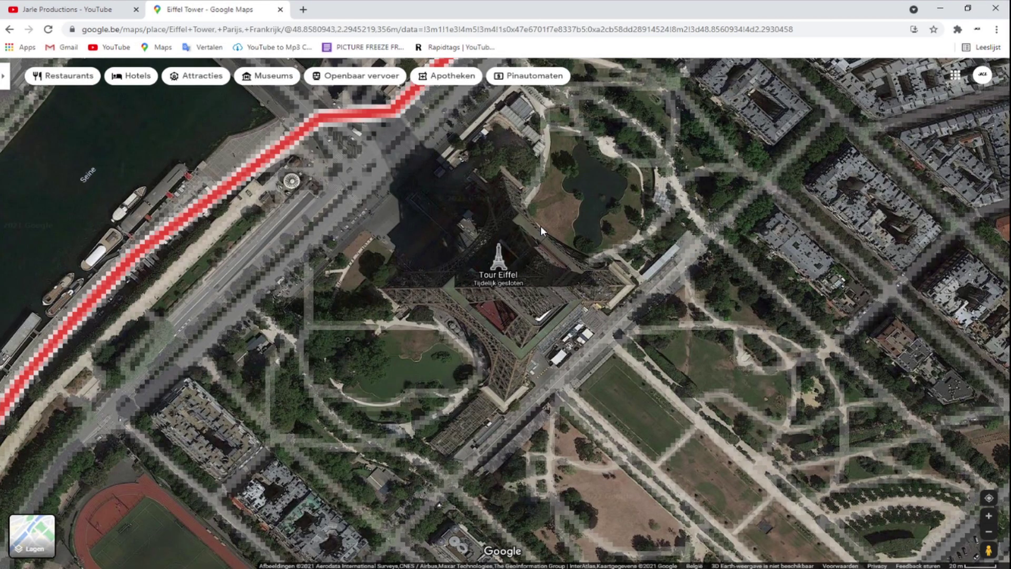
Turn off the labels on the satellite map around the Eiffel Tower and close the map details
scroll(556, 226, down, 2)
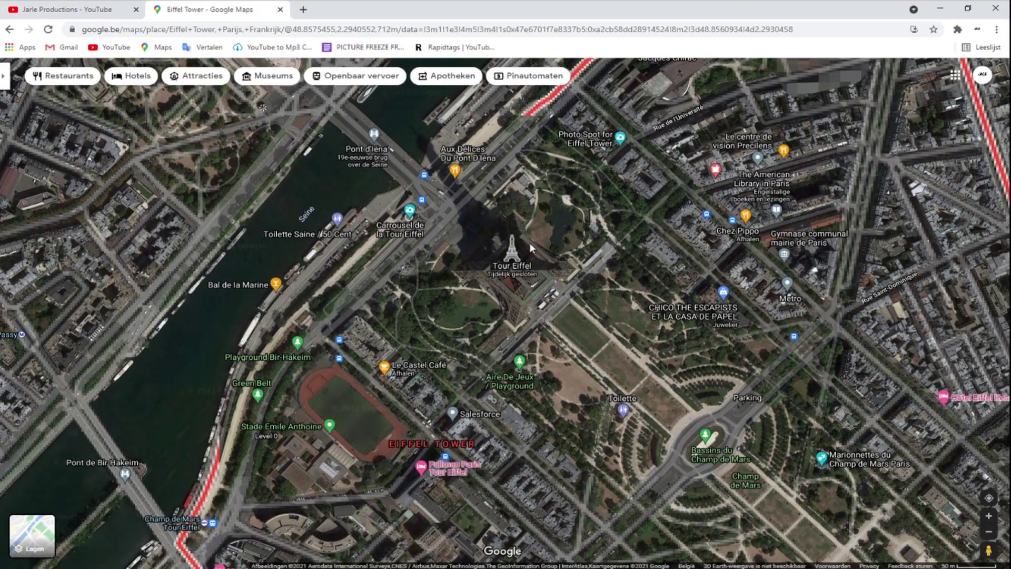
mouse_move(32, 533)
click(367, 541)
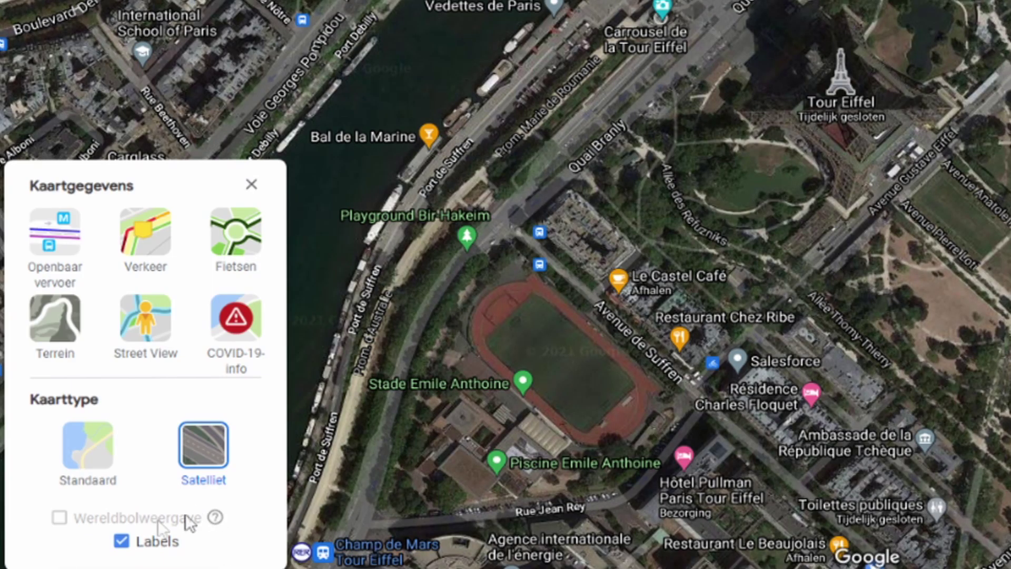
click(121, 543)
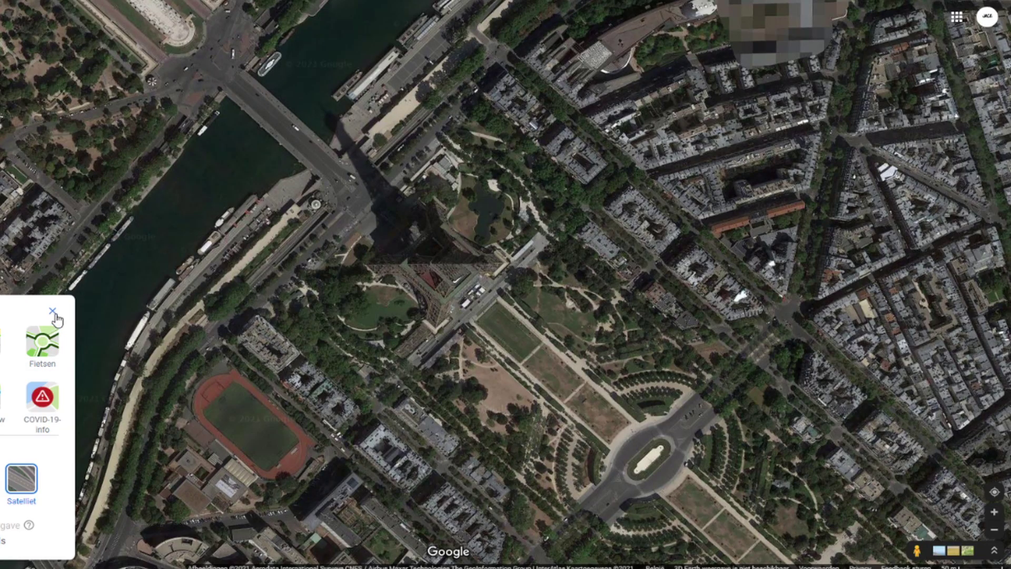
click(252, 185)
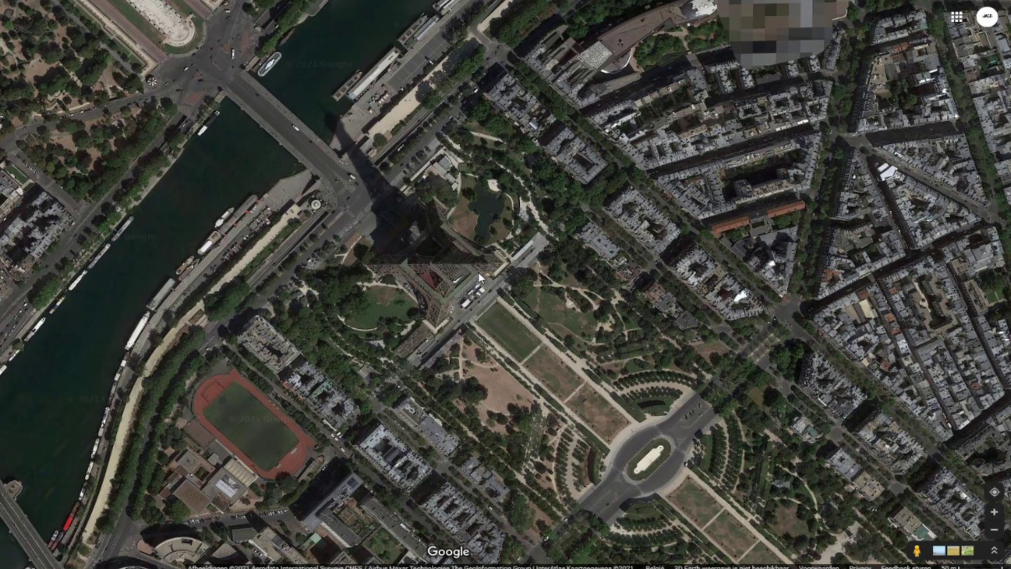
Capture a screen snip of the satellite map around the Eiffel Tower, leaving out the map controls
drag(900, 143, 887, 163)
scroll(460, 298, down, 1)
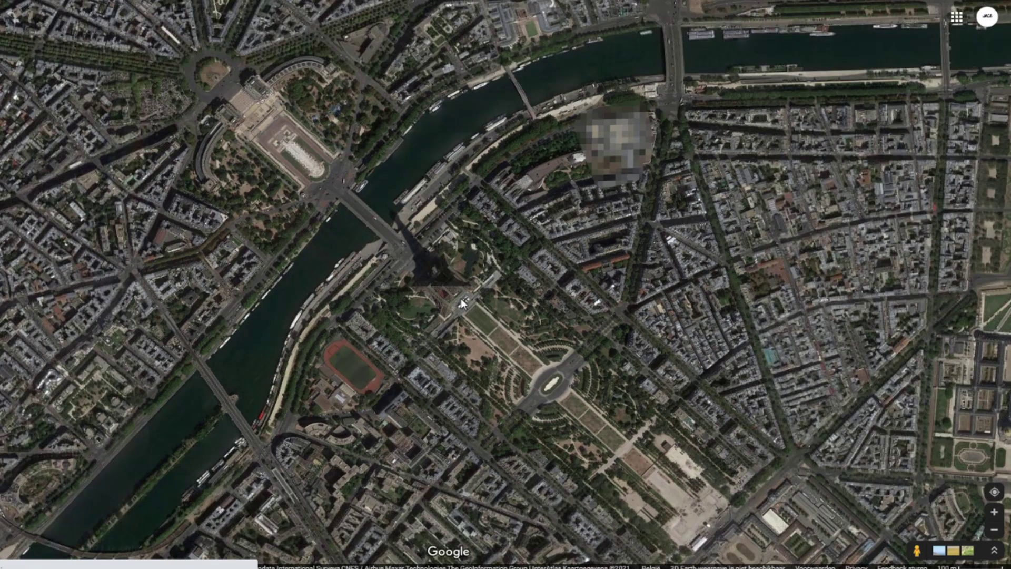
scroll(460, 299, up, 1)
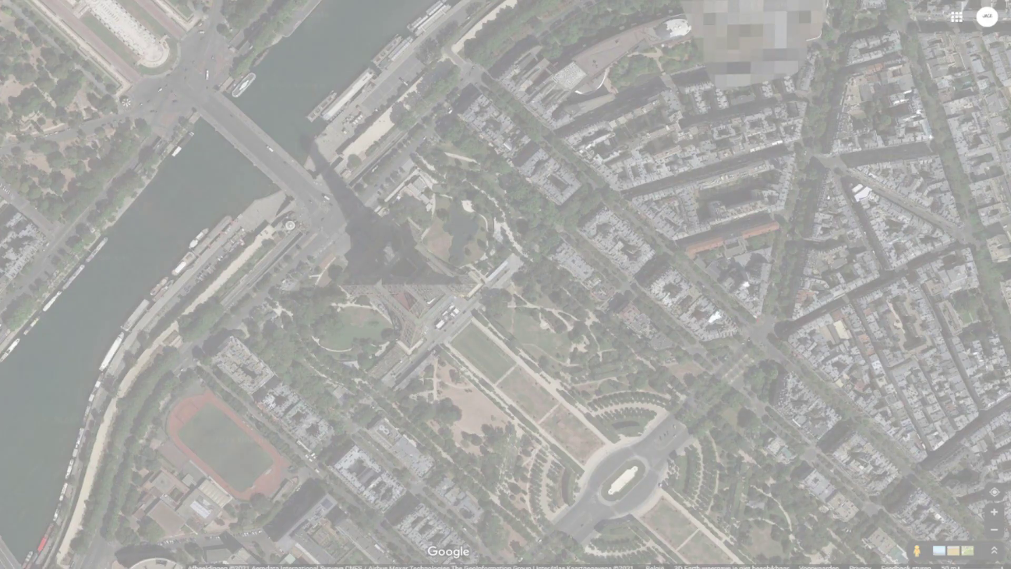
drag(1, 4, 974, 510)
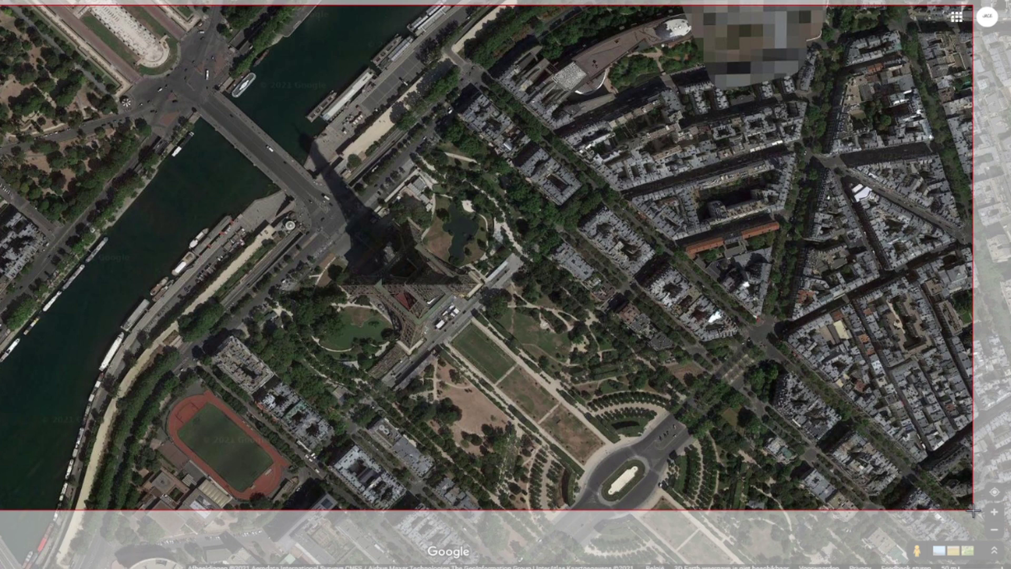
drag(954, 506, 946, 508)
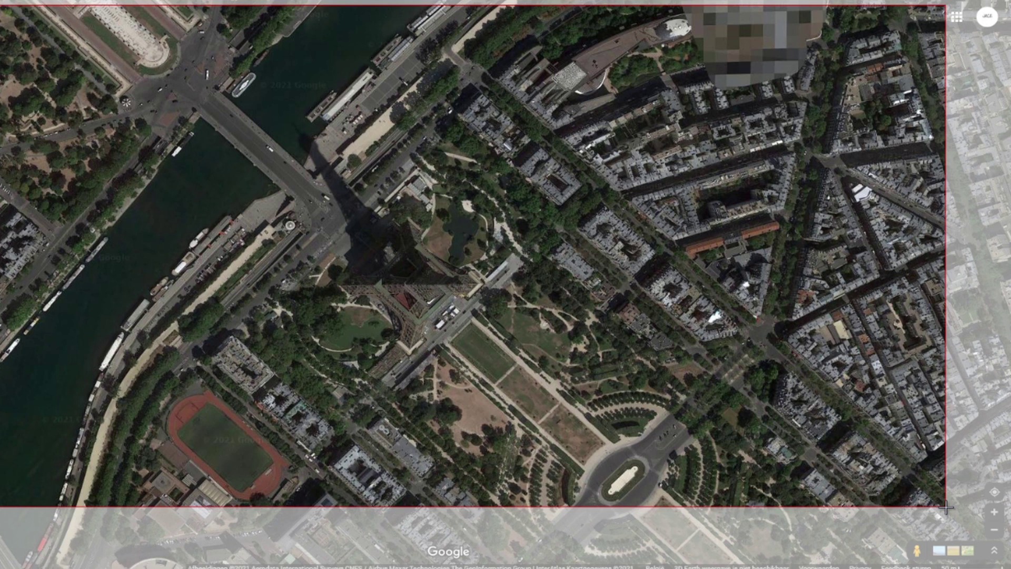
drag(947, 507, 947, 507)
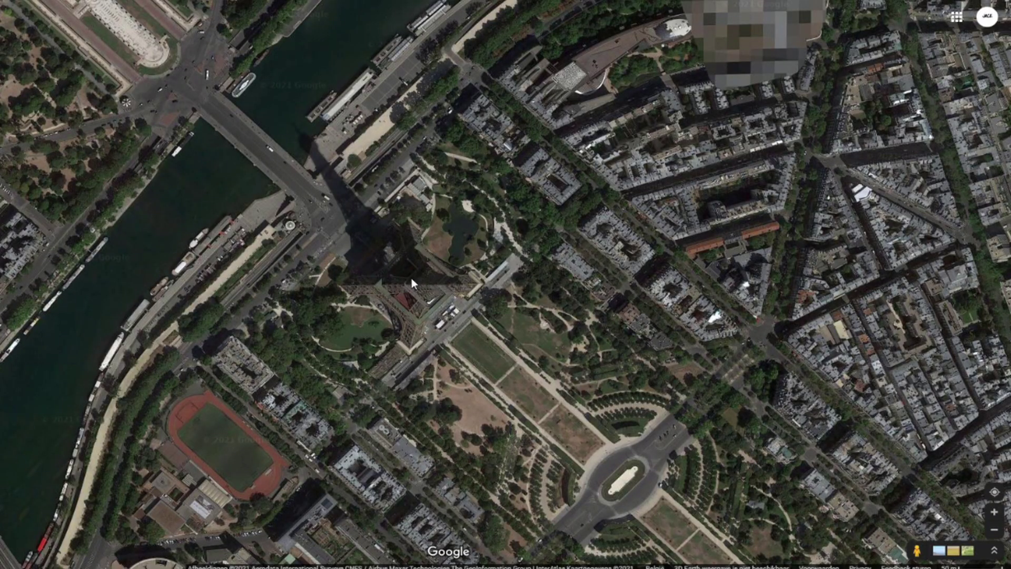
Capture a screen snip of the wider satellite area from the green racecourse to the Seine, leaving out the map controls
scroll(412, 278, down, 1)
scroll(412, 278, down, 1)
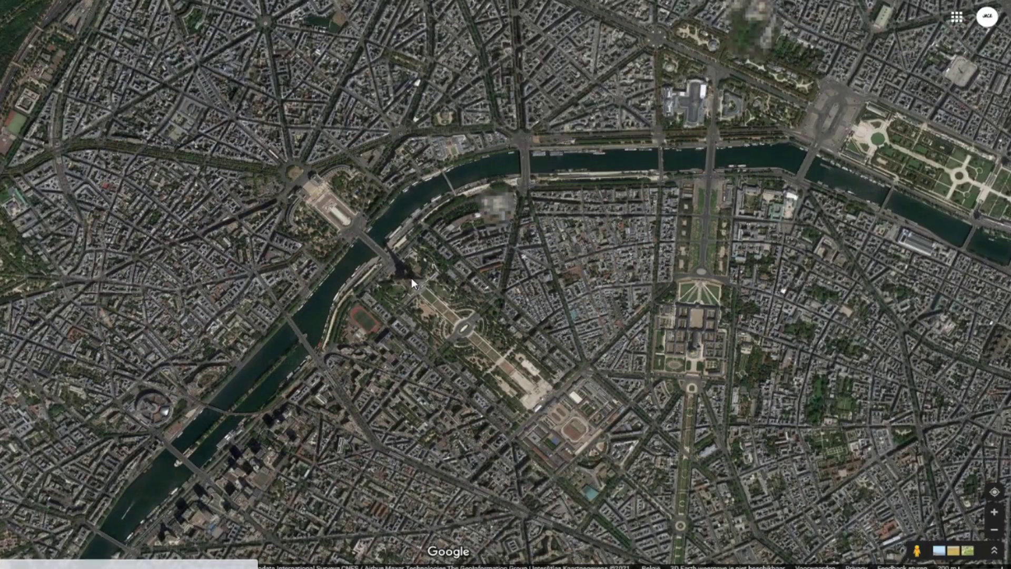
scroll(412, 277, up, 1)
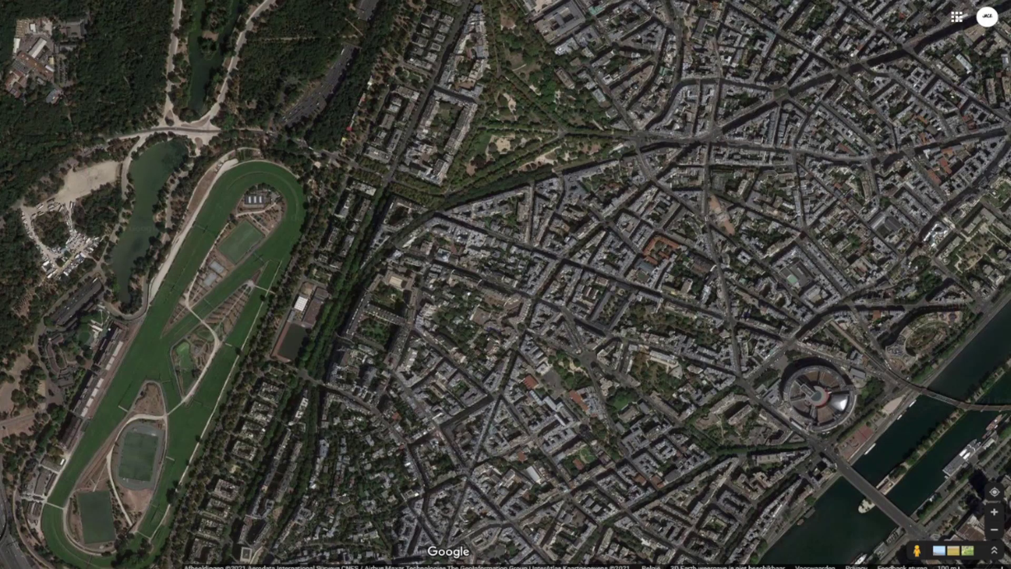
key(Print)
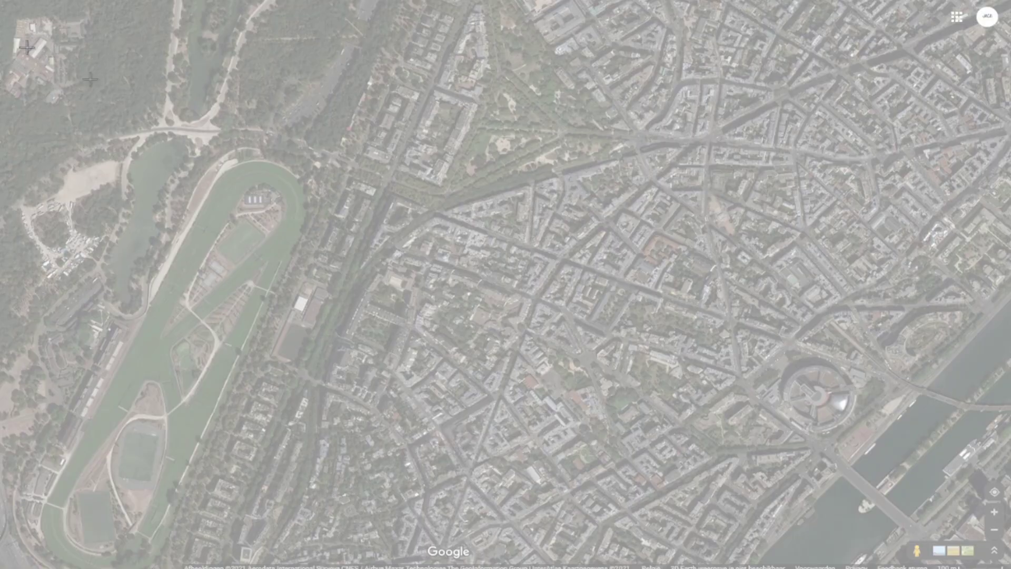
drag(0, 6, 950, 496)
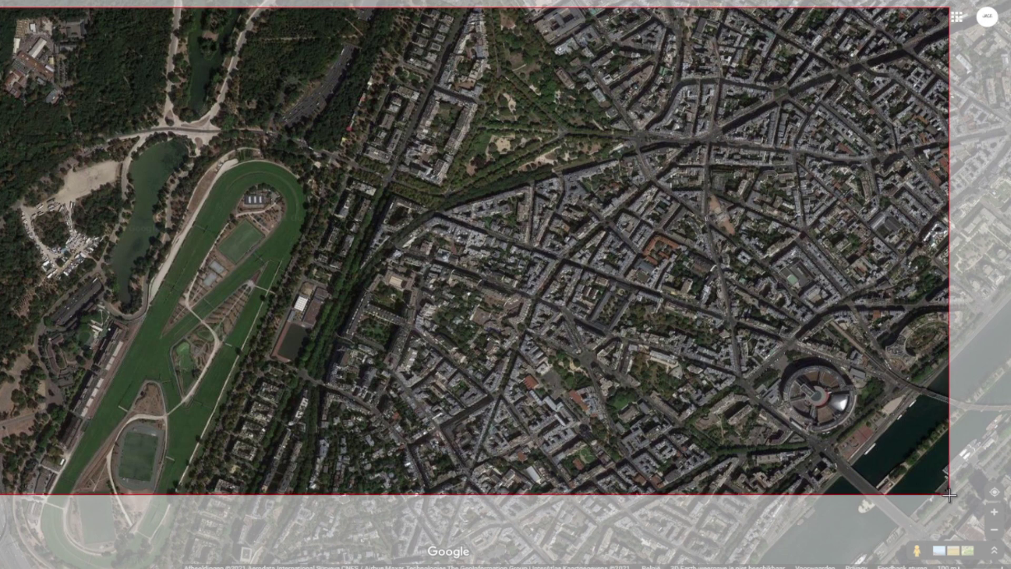
drag(950, 495, 949, 499)
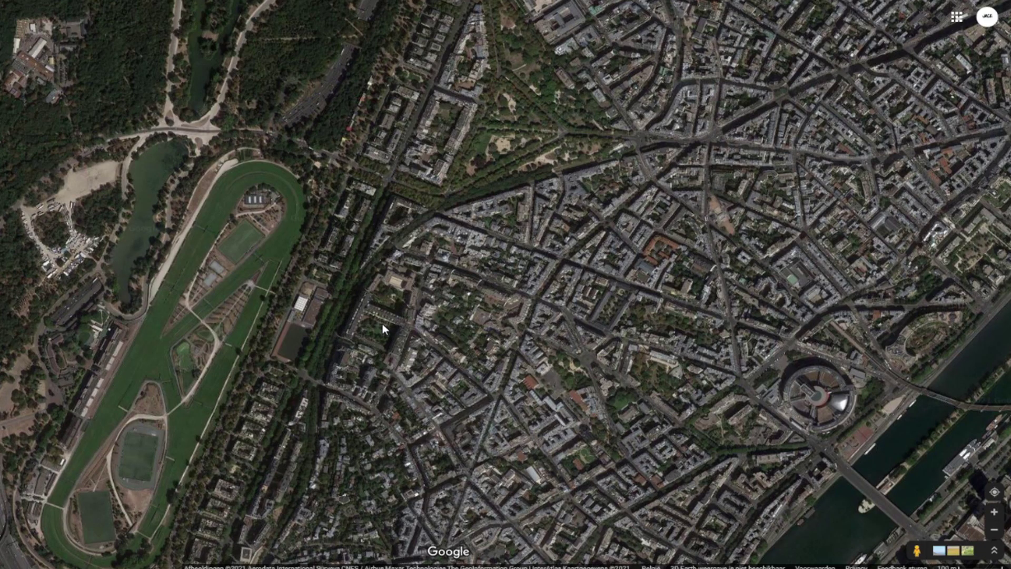
scroll(383, 323, up, 3)
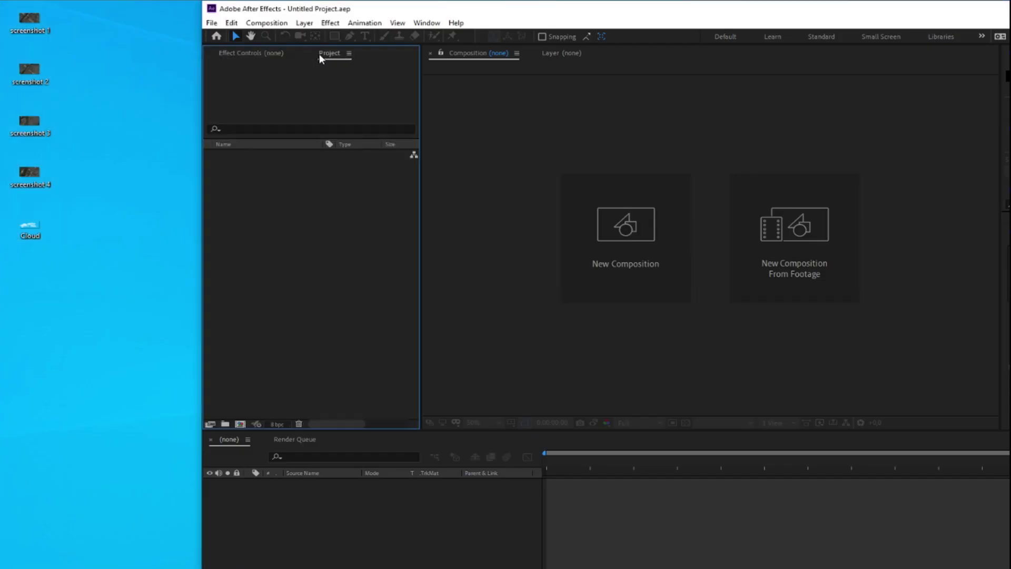
Switch to After Effects, import the four screenshots and the Cloud image from the desktop into the project, and maximize the window
drag(88, 4, 16, 270)
drag(26, 226, 302, 240)
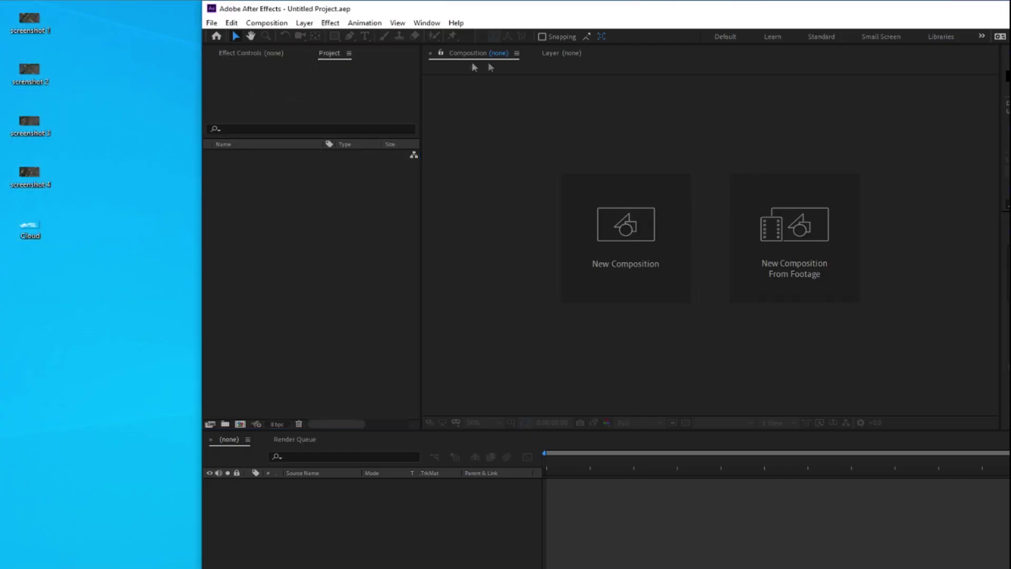
double_click(456, 12)
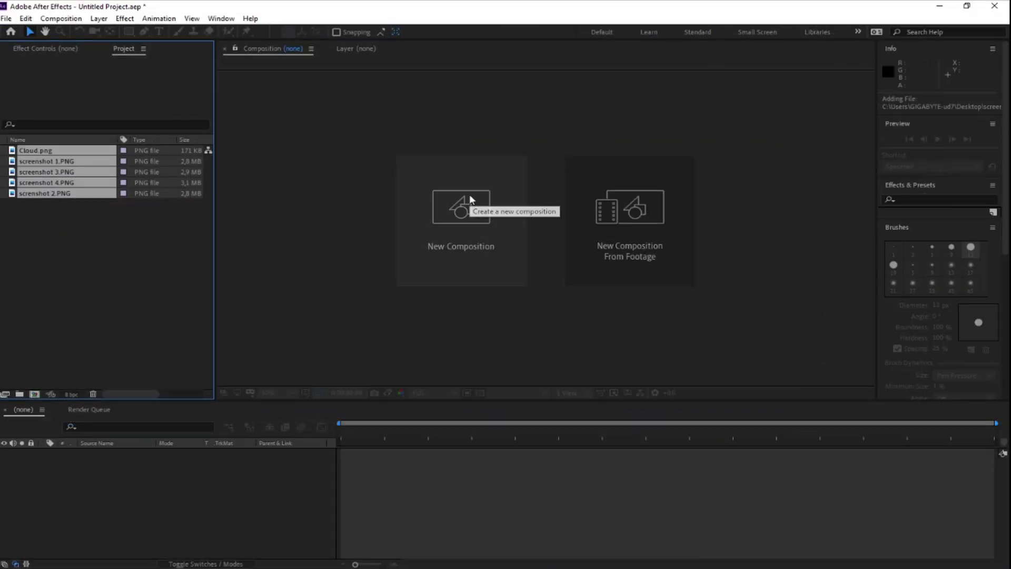
Create a new composition named Map Effect with a black background
click(469, 194)
text(Map Effect)
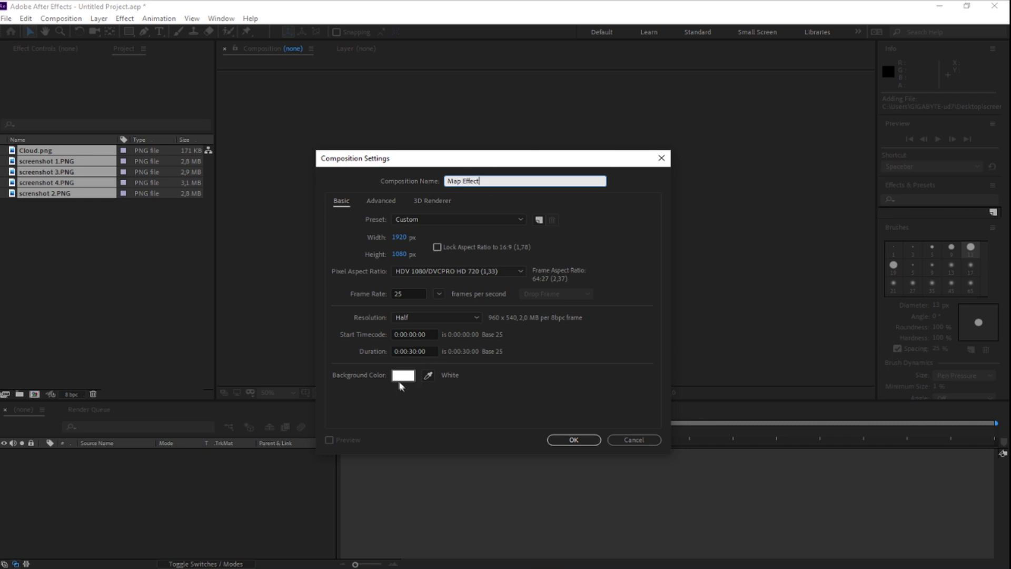
click(404, 375)
click(601, 234)
click(562, 439)
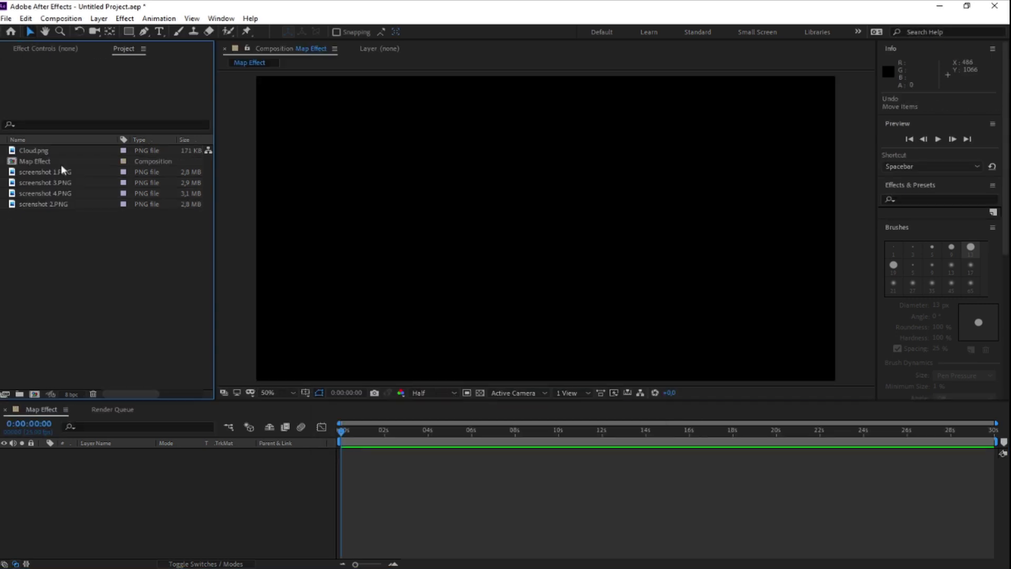
Add screenshot 1.PNG and screnshot 2.PNG as layers to the Map Effect composition, with screenshot 1 on top
click(58, 172)
ctrl+click(61, 206)
drag(61, 207, 216, 492)
Scale both screenshot layers to about 168%, 137% so they fill the composition frame
key(comma)
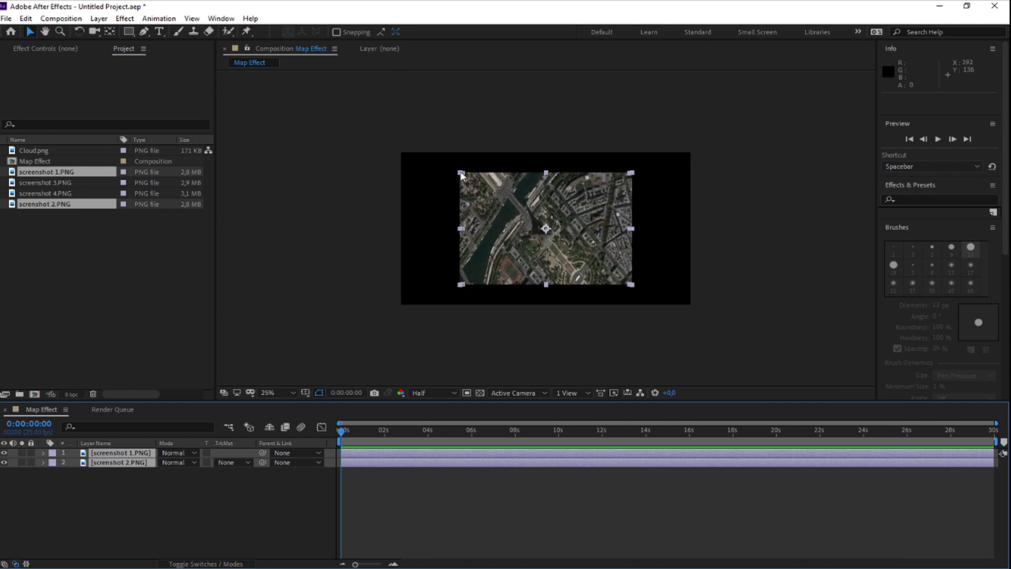
drag(461, 176, 406, 162)
key(period)
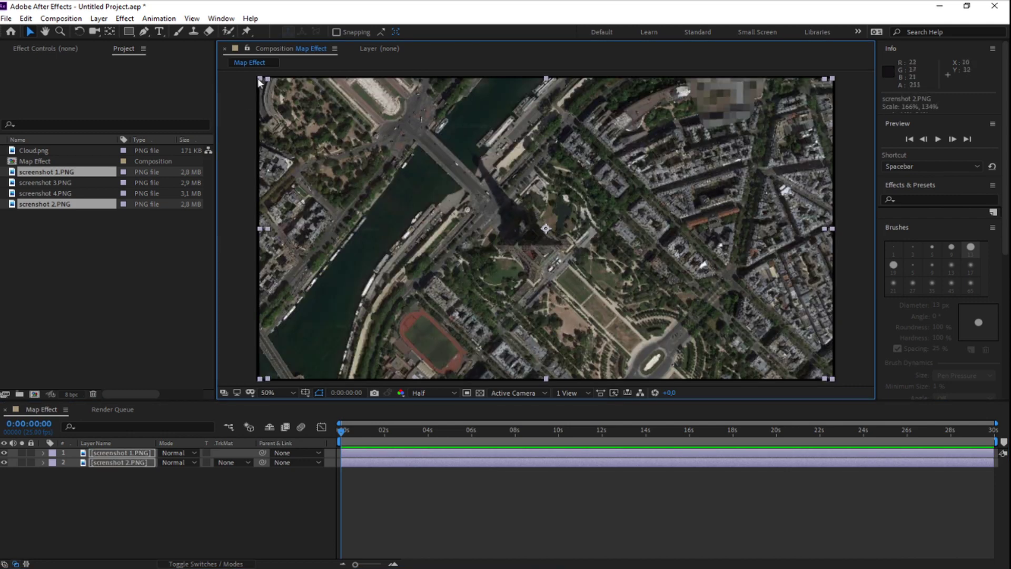
drag(260, 80, 255, 79)
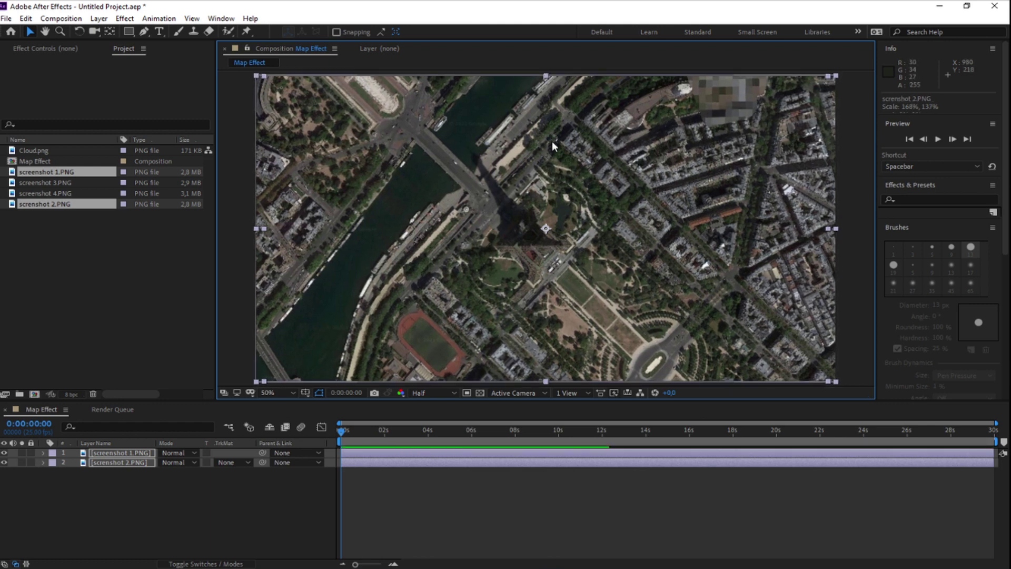
key(comma)
click(587, 108)
Reduce the opacity of the screenshot 1 layer to 51%
click(96, 452)
key(t)
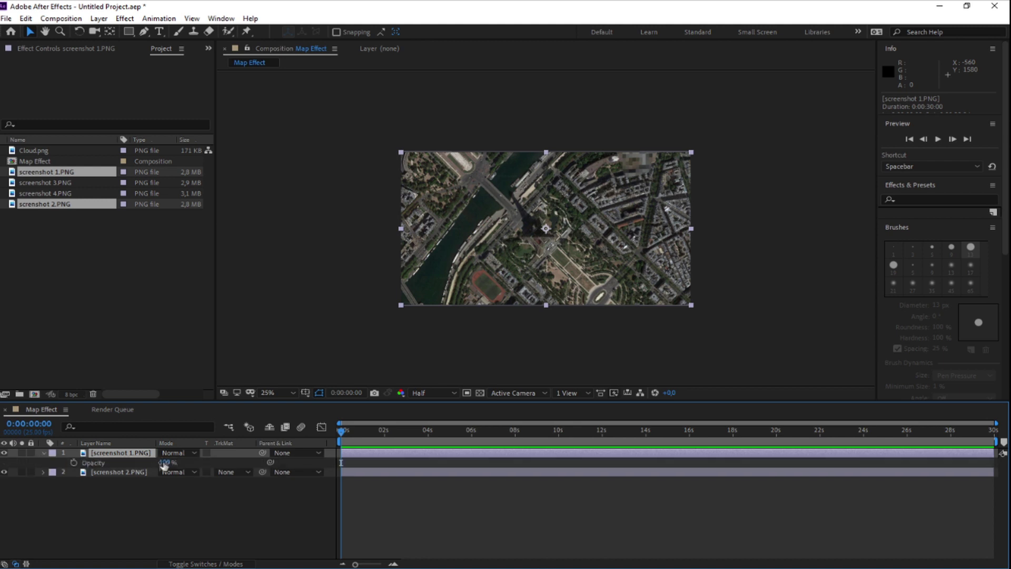
mouse_move(164, 463)
mouse_down()
mouse_move(133, 463)
mouse_move(166, 461)
mouse_up()
scroll(466, 209, up, 2)
scroll(377, 255, down, 2)
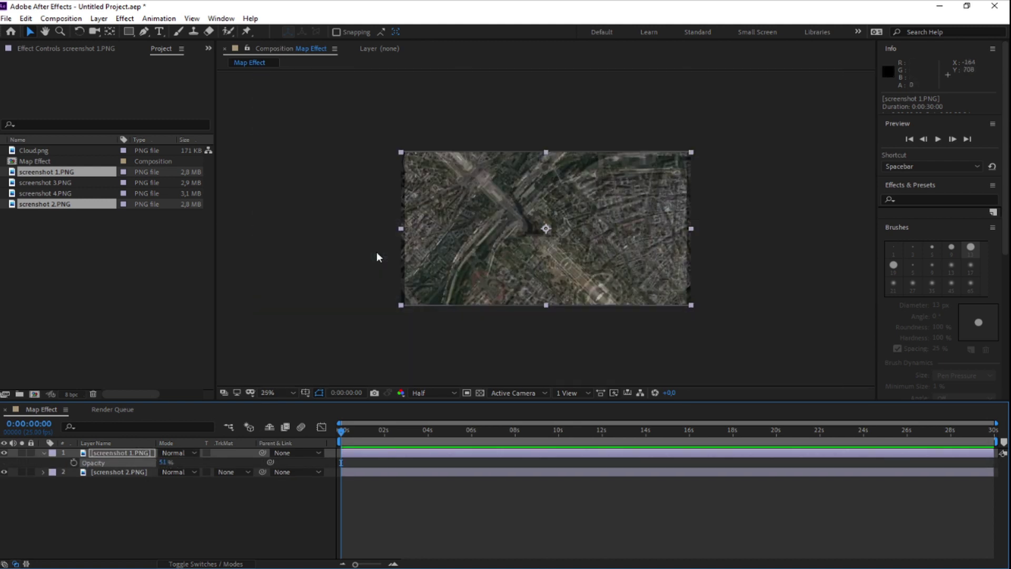
Enlarge the screnshot 2 layer and move it to about 1088, 540 so its map matches screenshot 1
click(120, 473)
drag(405, 152, 236, 97)
drag(488, 264, 511, 241)
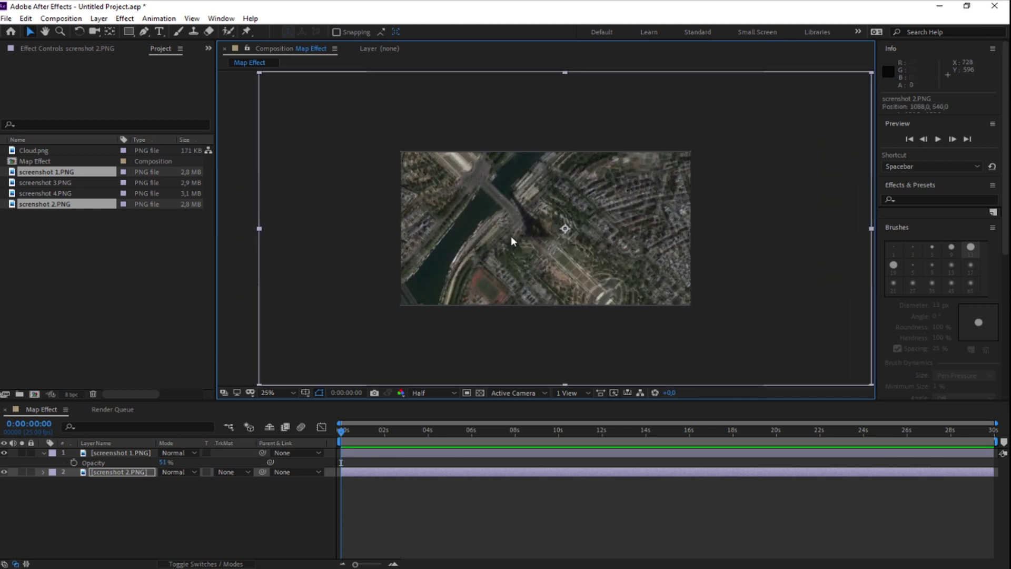
mouse_move(259, 72)
mouse_down()
mouse_move(242, 69)
mouse_move(264, 76)
mouse_move(254, 72)
mouse_up()
Set the screenshot 1 layer's opacity to 66% and shift the layer to about 952, 560
drag(164, 463, 79, 462)
click(105, 463)
click(110, 454)
drag(500, 256, 527, 261)
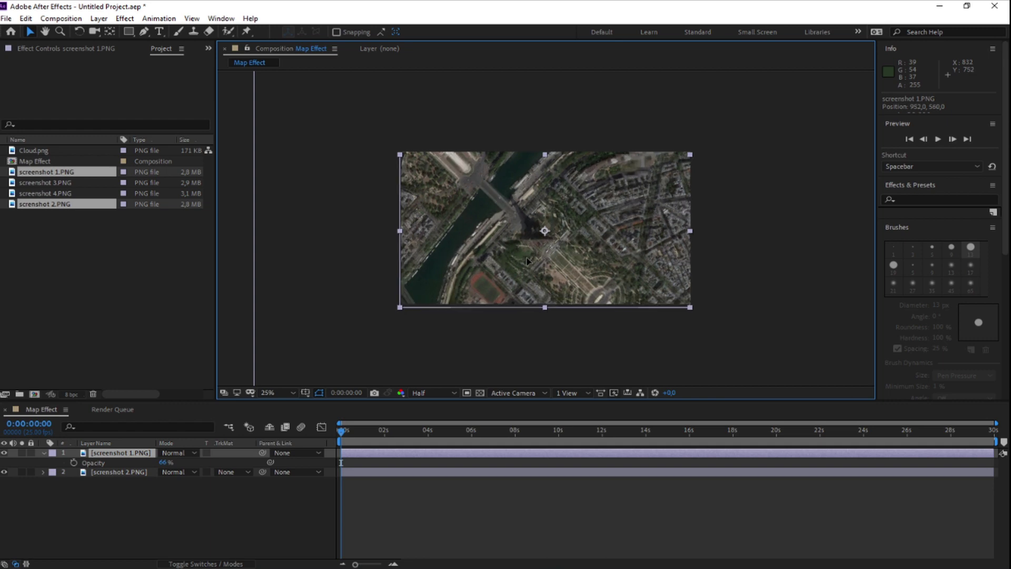
Align screenshot 1 with the layer below at about 970, 540 and 176%, 137% scale, and set its opacity to 100%
scroll(520, 266, up, 2)
scroll(499, 345, down, 2)
scroll(499, 345, up, 2)
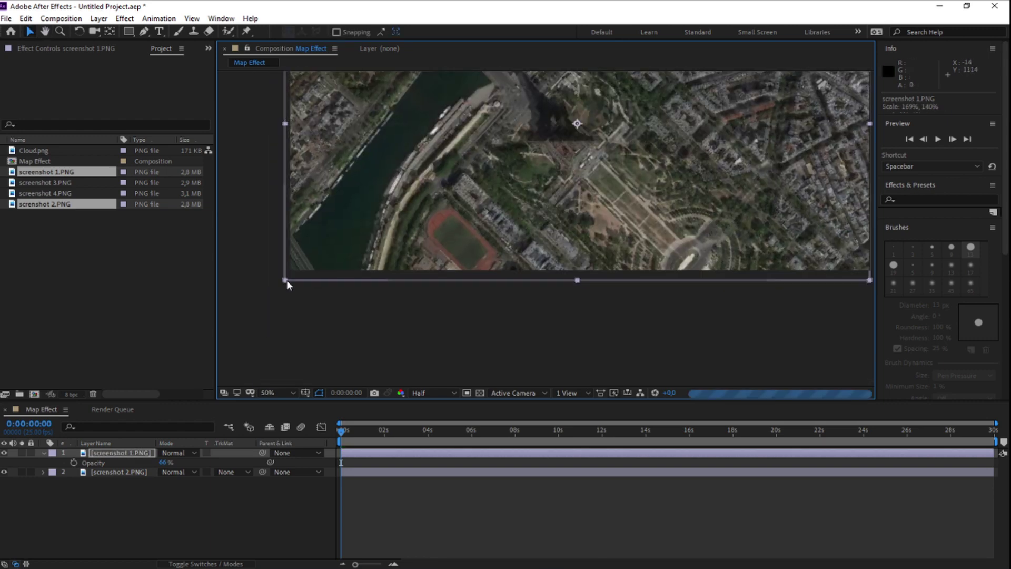
drag(287, 280, 284, 269)
drag(527, 227, 474, 321)
drag(467, 224, 472, 219)
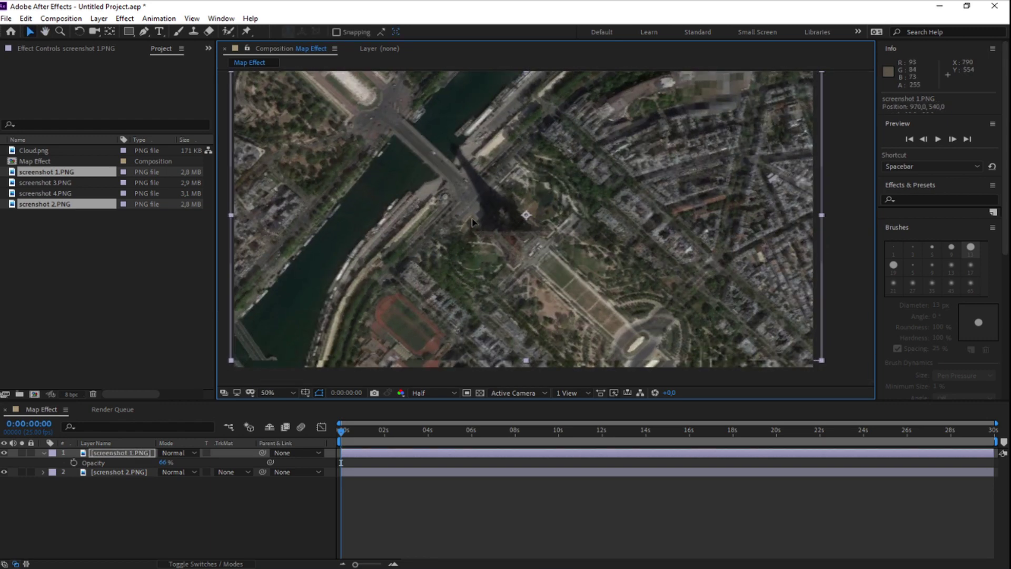
drag(231, 360, 223, 368)
scroll(384, 310, down, 2)
drag(165, 463, 198, 456)
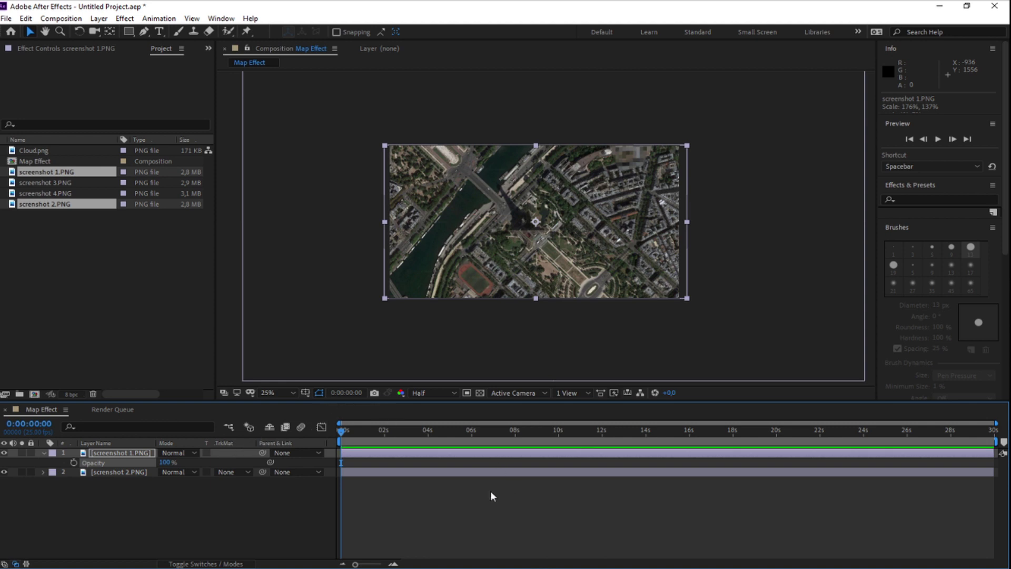
Add a null object to the Map Effect composition
click(98, 18)
mouse_move(113, 31)
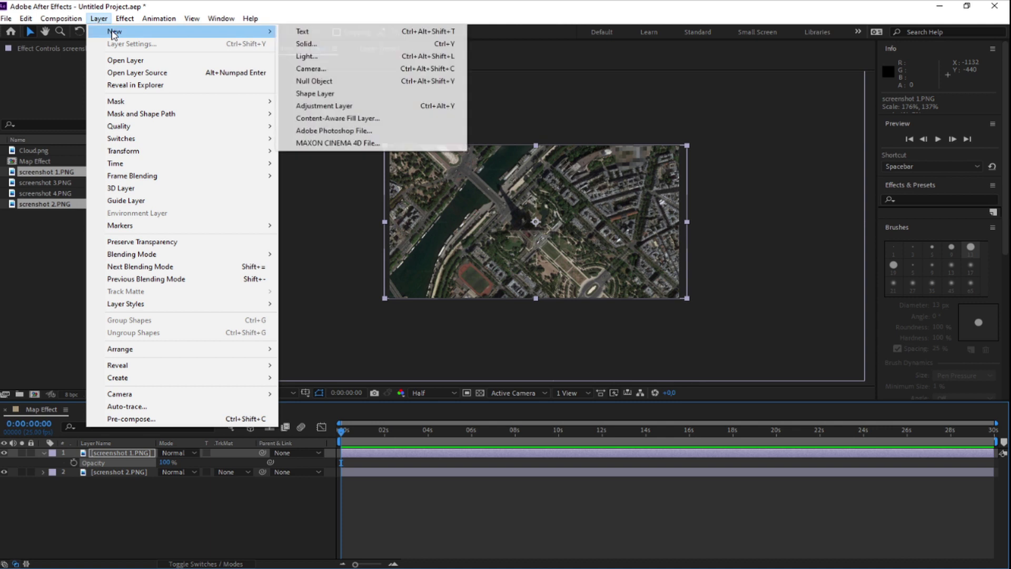
click(338, 81)
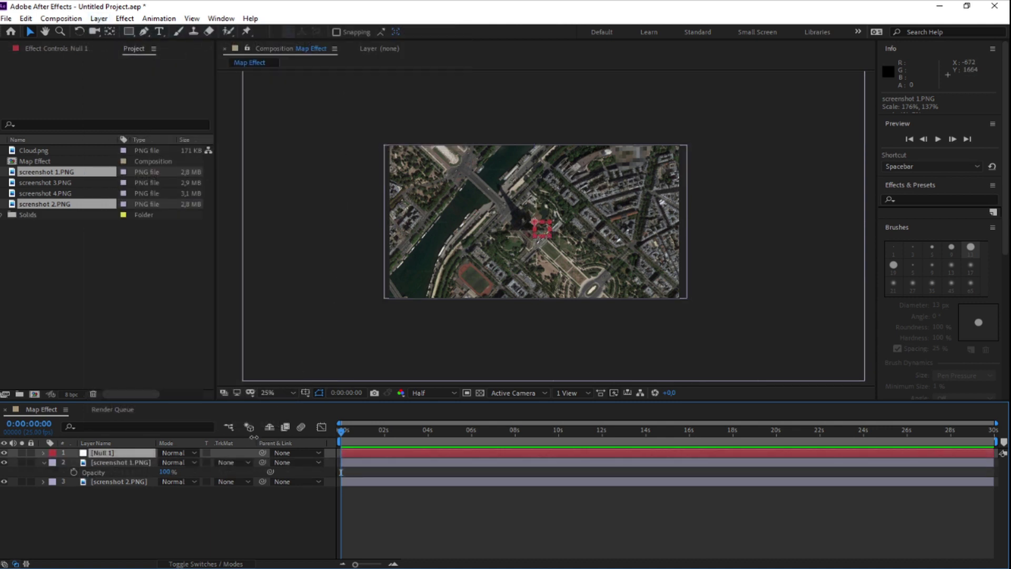
Parent the screenshot 1 and screnshot 2 layers to Null 1
click(114, 462)
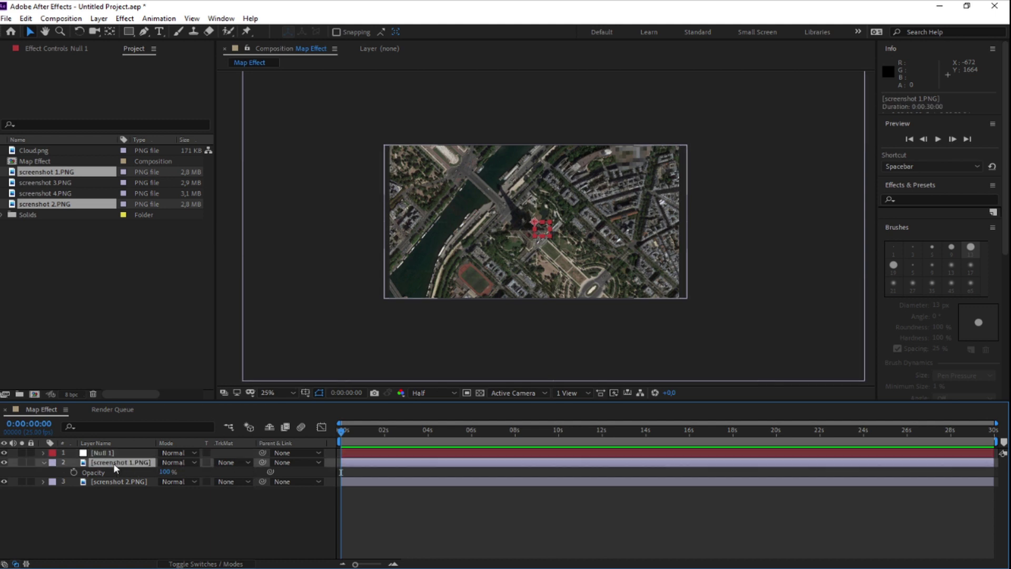
ctrl+click(118, 482)
click(314, 463)
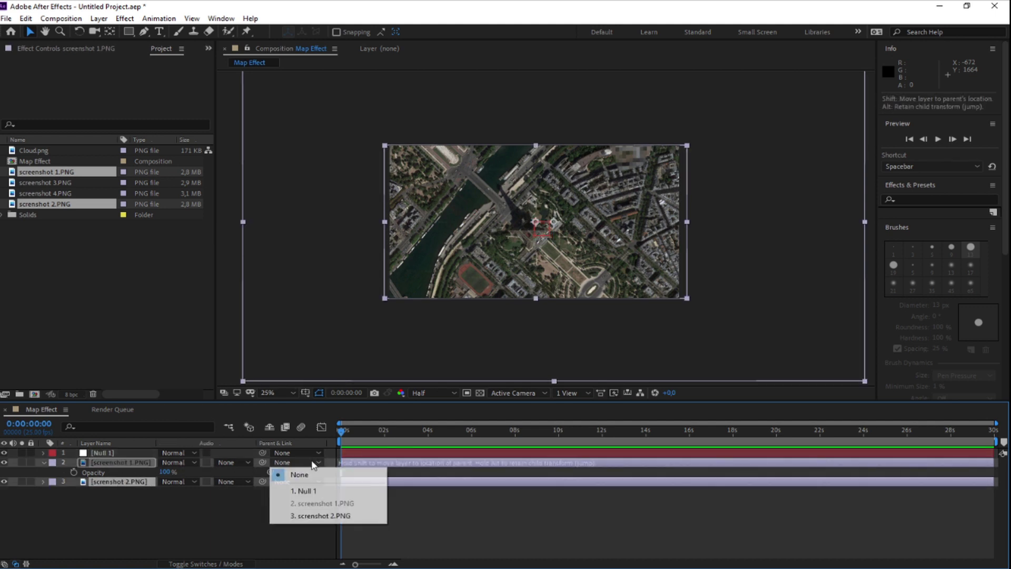
click(325, 489)
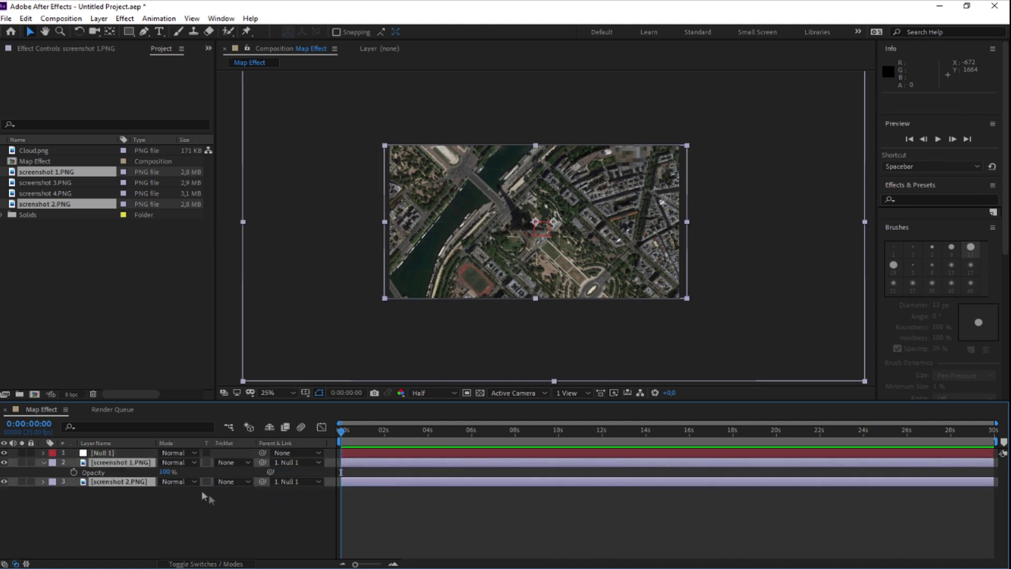
Scale Null 1 down to 33% so both parented screenshots shrink together
click(107, 452)
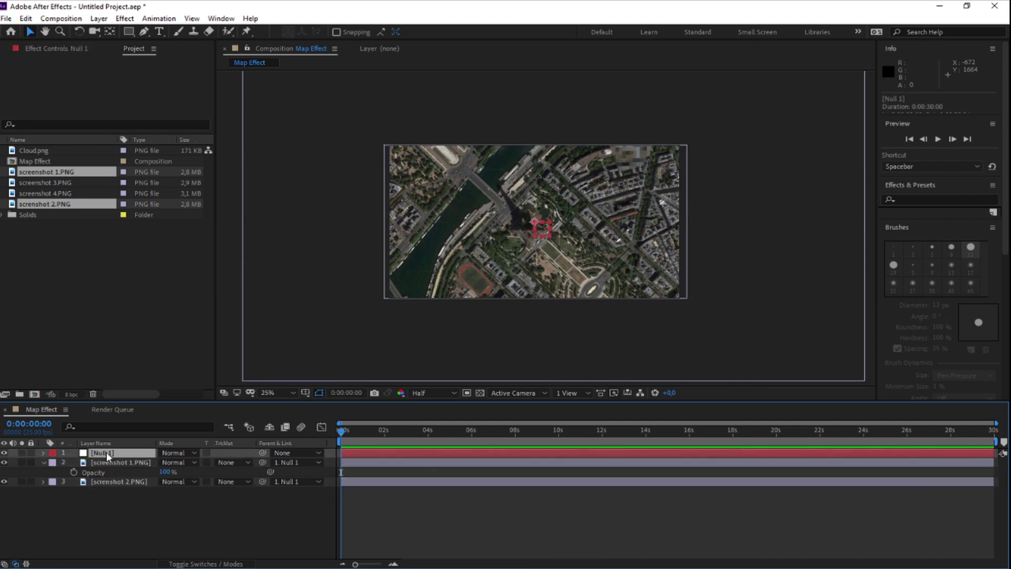
click(44, 454)
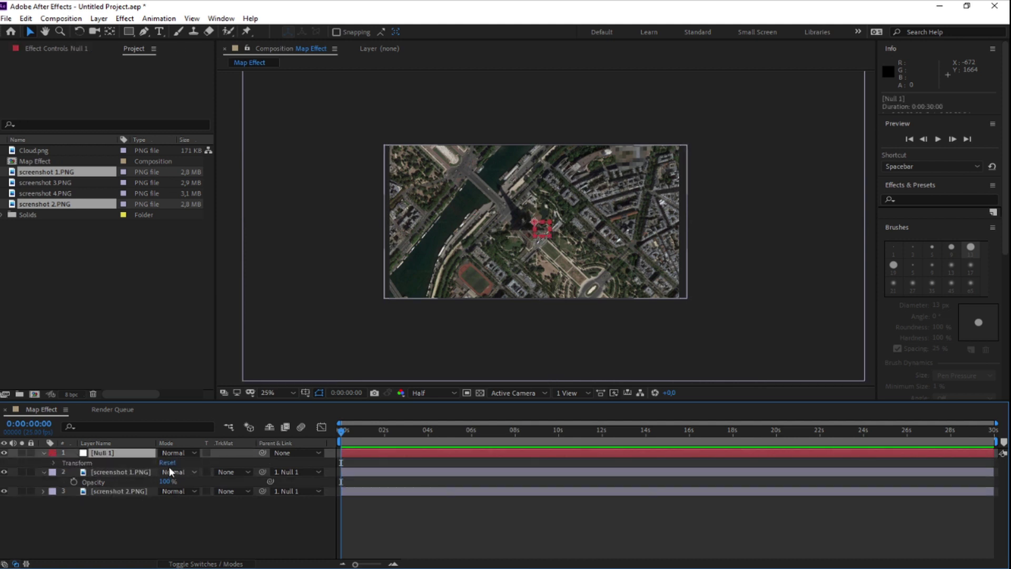
click(53, 462)
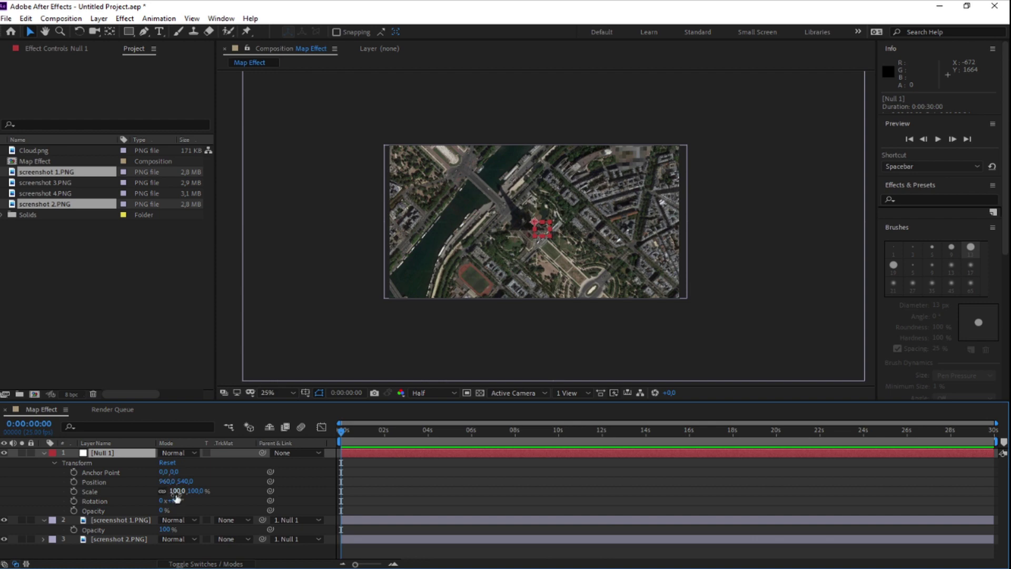
drag(175, 493, 130, 488)
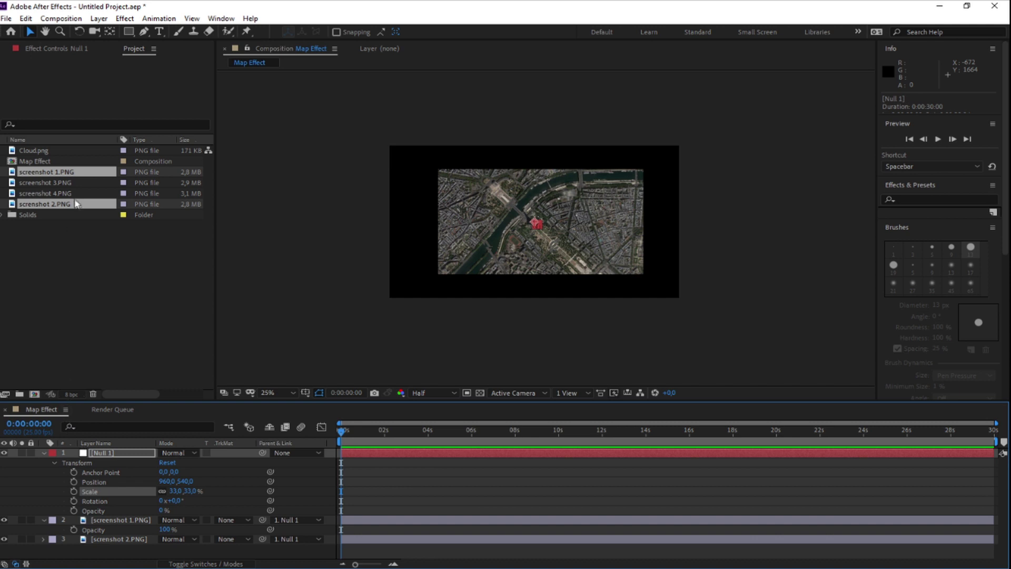
Add screenshot 3.PNG to the Map Effect composition and order its layer directly beneath Null 1
drag(58, 184, 177, 551)
key(period)
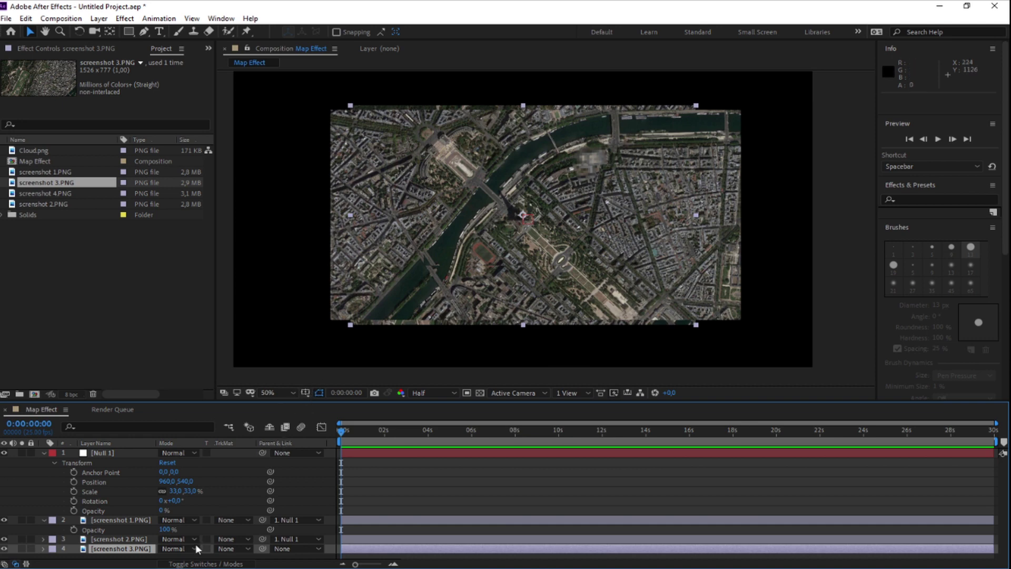
drag(348, 327, 580, 340)
drag(619, 261, 484, 230)
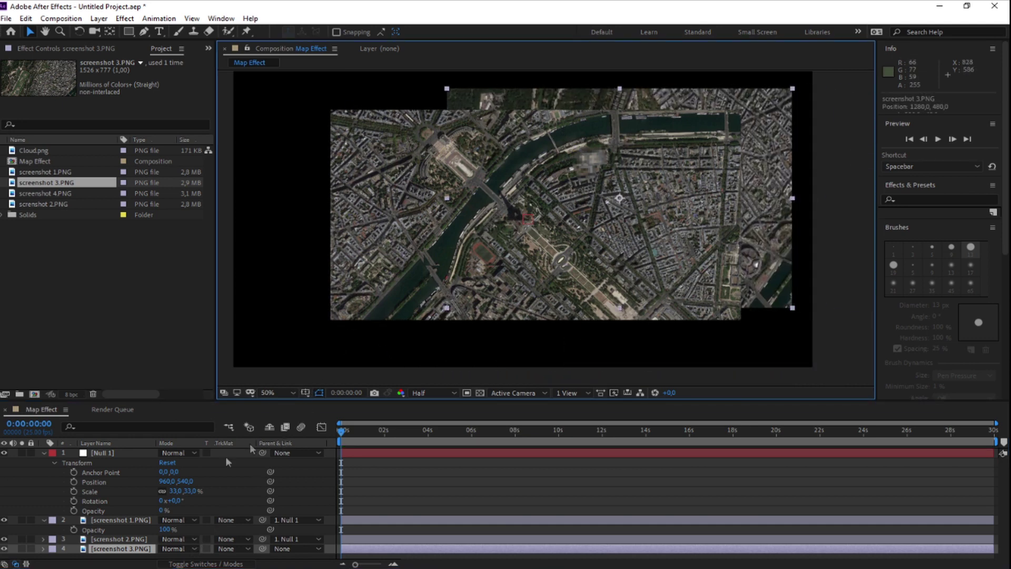
drag(116, 548, 115, 518)
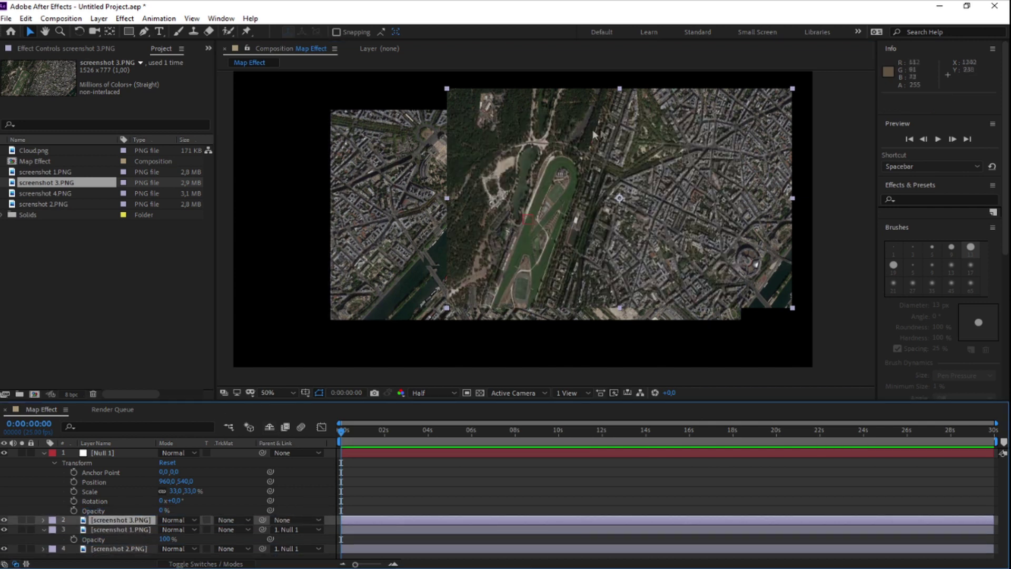
Move screenshot 3 over the western part of the map to line up the river and bridges, scaling it to about 102%, 97%
drag(594, 135, 558, 179)
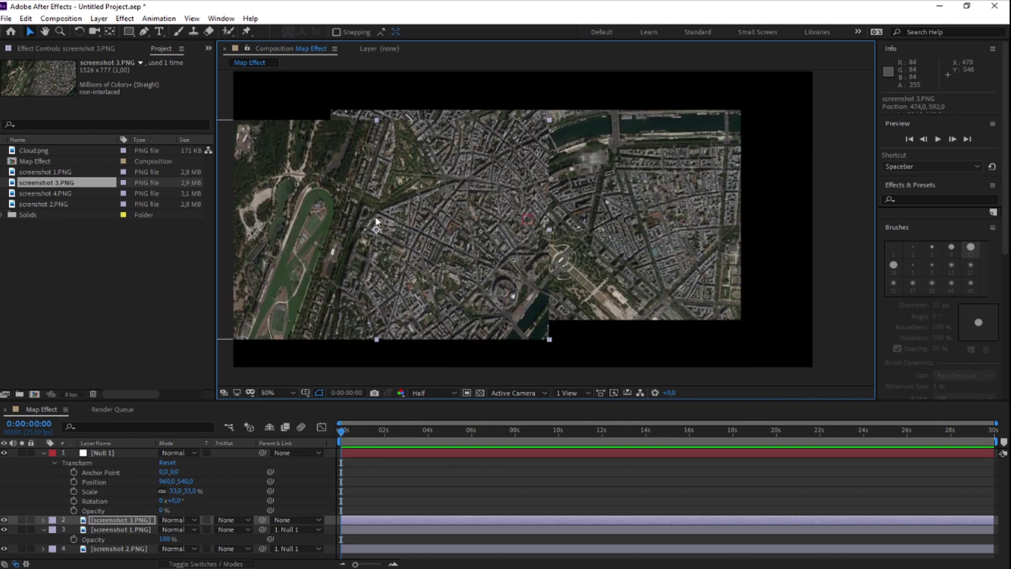
drag(294, 200, 195, 151)
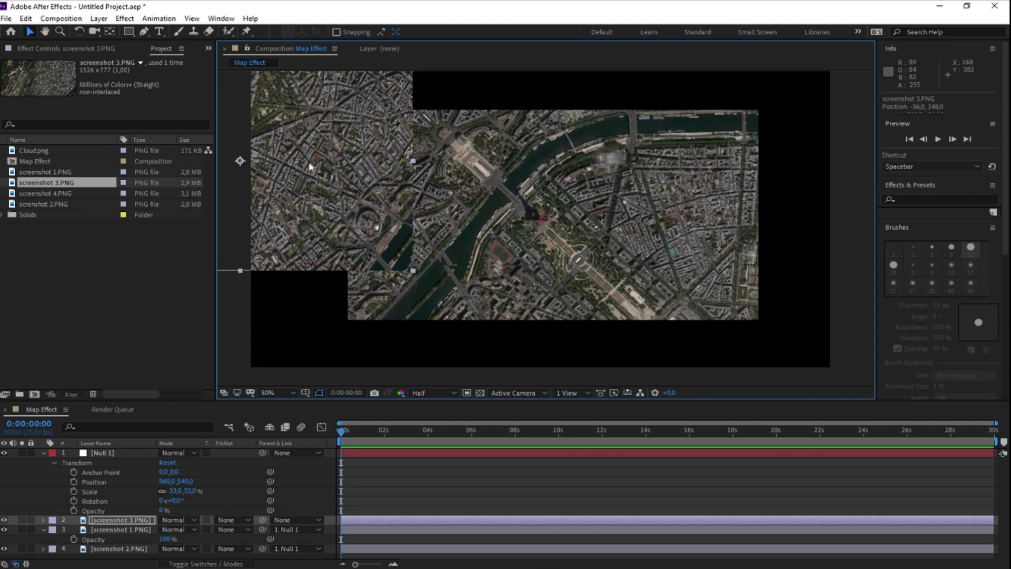
drag(302, 174, 388, 180)
drag(477, 276, 478, 272)
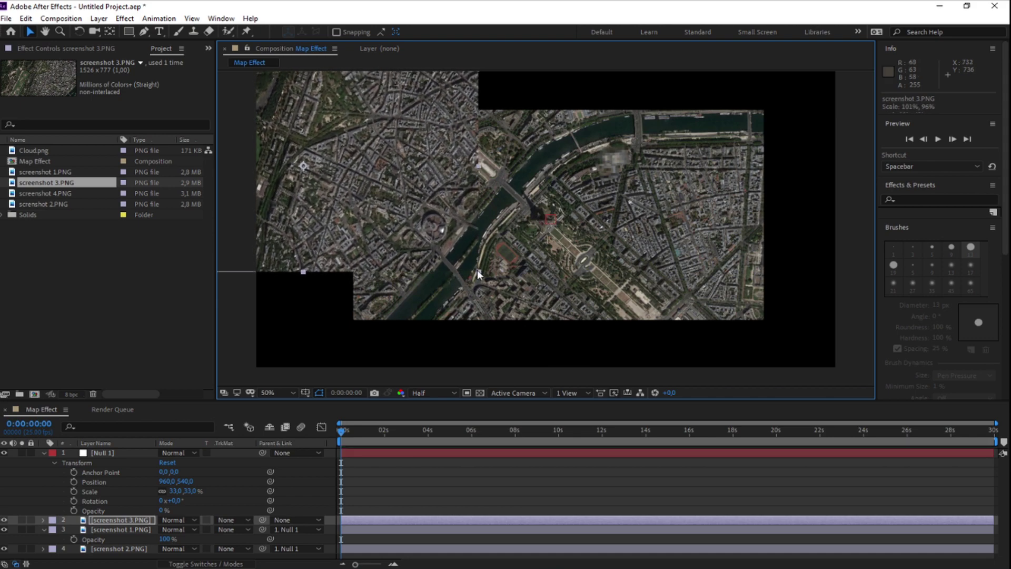
scroll(472, 232, down, 2)
scroll(470, 224, up, 3)
drag(501, 124, 519, 148)
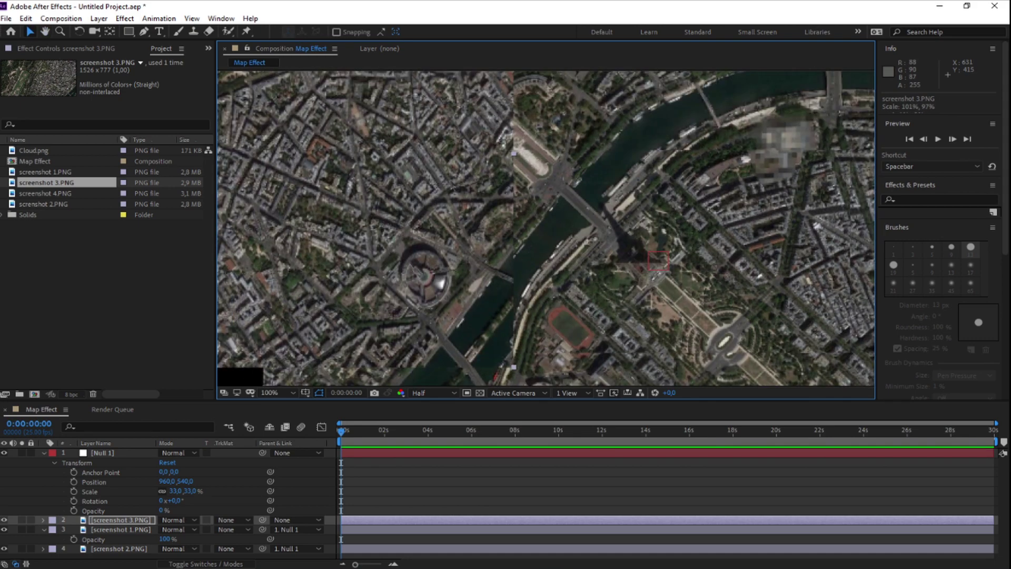
mouse_move(503, 335)
mouse_down()
mouse_move(487, 323)
mouse_move(508, 358)
mouse_move(498, 339)
mouse_move(502, 348)
mouse_up()
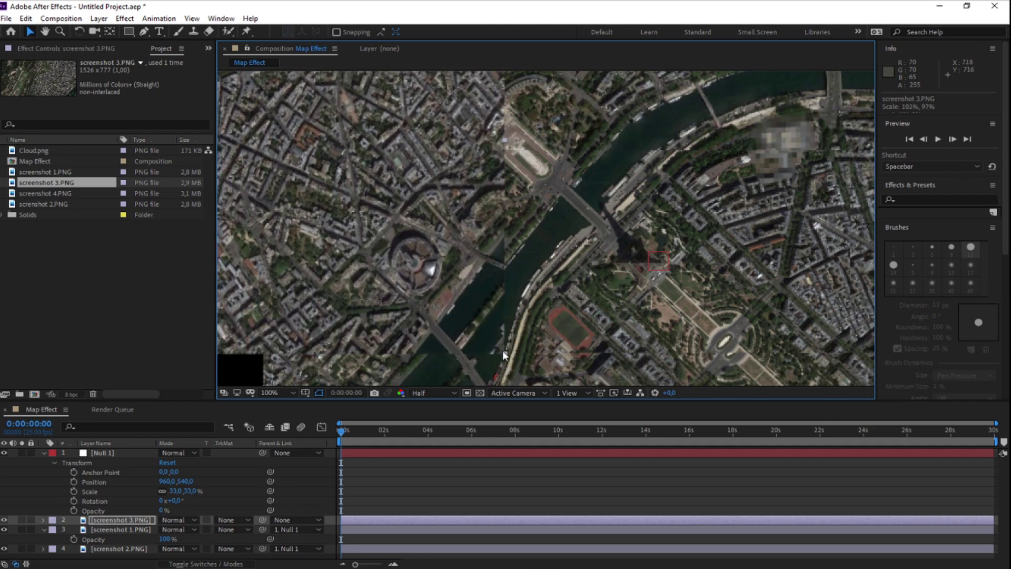
Refine screenshot 3's size and position against the underlying map along the river, and parent the layer to Null 1
scroll(474, 260, down, 1)
mouse_move(574, 103)
mouse_down()
mouse_move(587, 119)
mouse_move(605, 98)
mouse_move(578, 89)
mouse_up()
drag(503, 216, 417, 333)
key(space)
drag(595, 212, 624, 197)
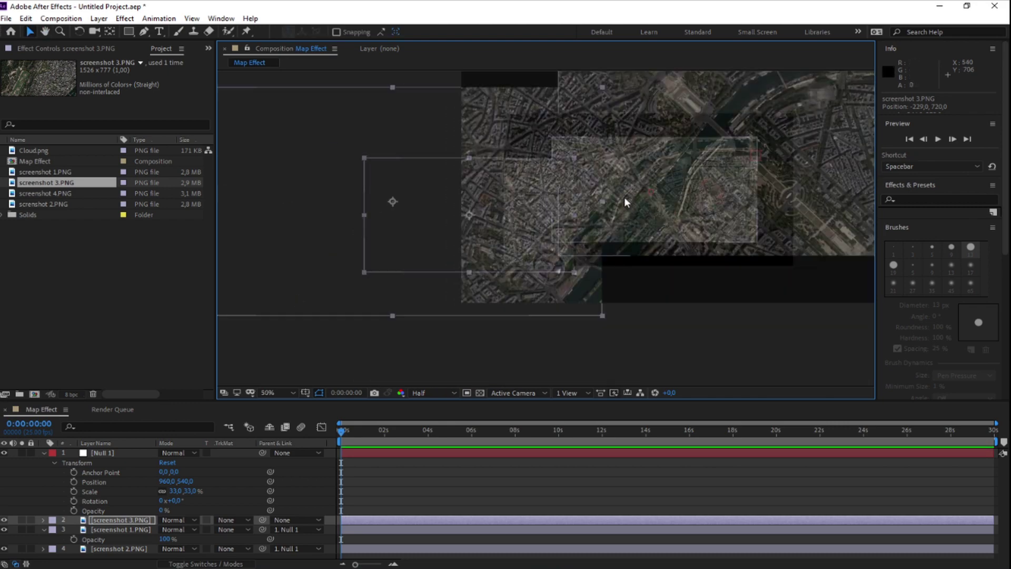
scroll(624, 197, up, 1)
drag(643, 324, 669, 278)
scroll(670, 280, down, 4)
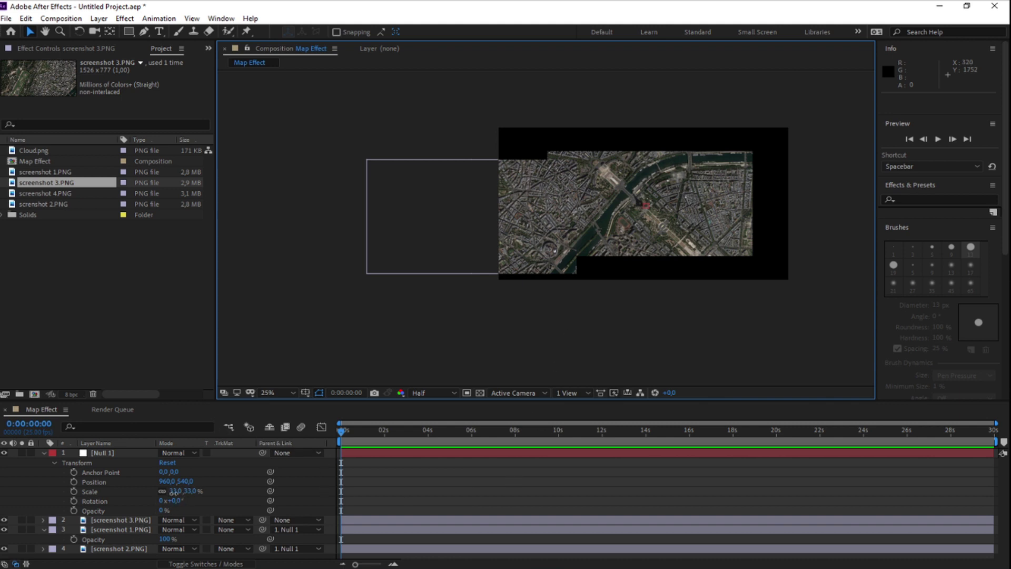
click(295, 520)
click(301, 468)
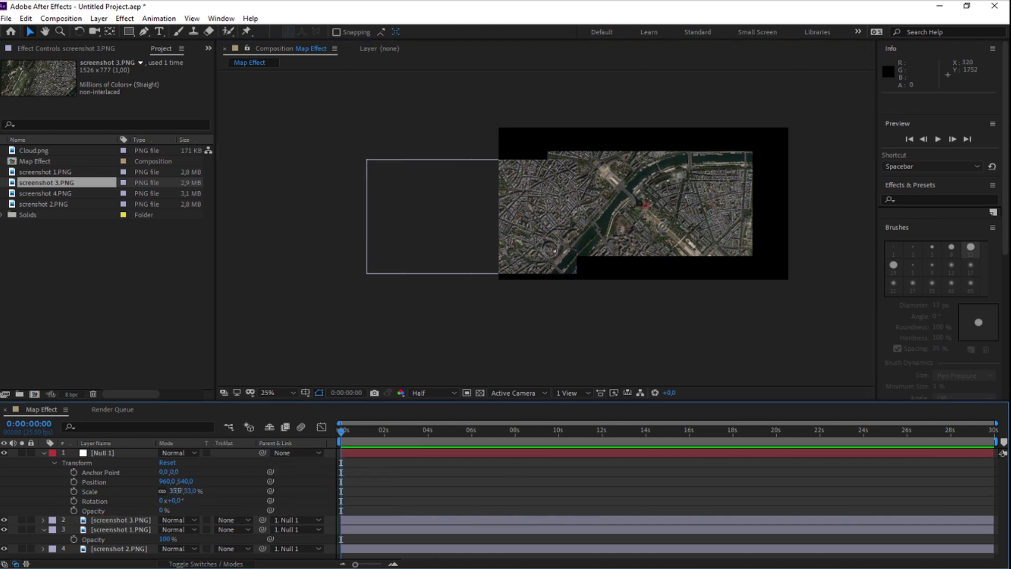
Scale Null 1 to 31% and move it to about 2210, 540 to bring screenshot 3 into the frame
mouse_move(179, 491)
mouse_down()
mouse_move(166, 490)
mouse_move(178, 488)
mouse_up()
drag(538, 227, 598, 226)
key(ctrl+z)
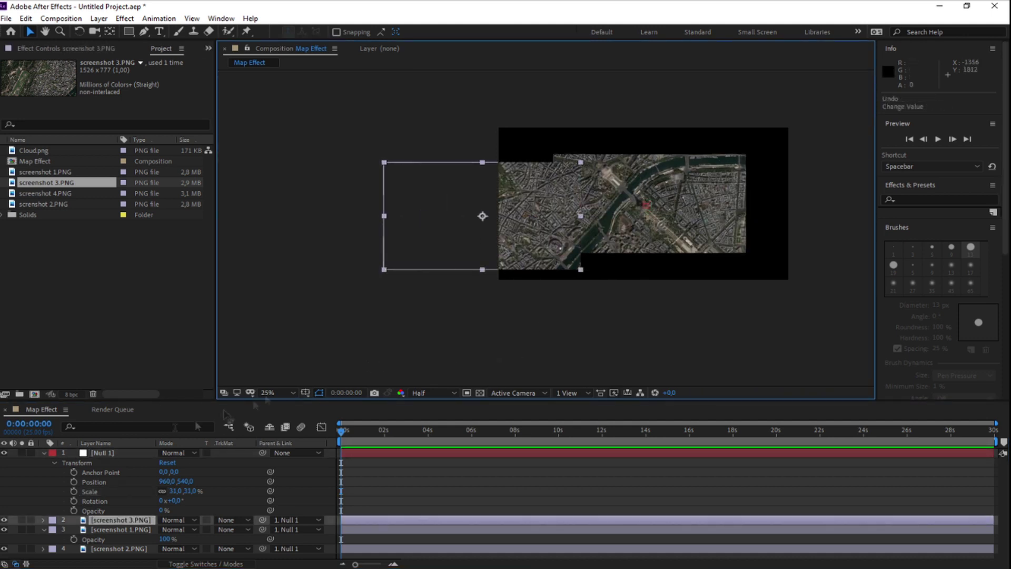
click(94, 482)
drag(168, 481, 906, 463)
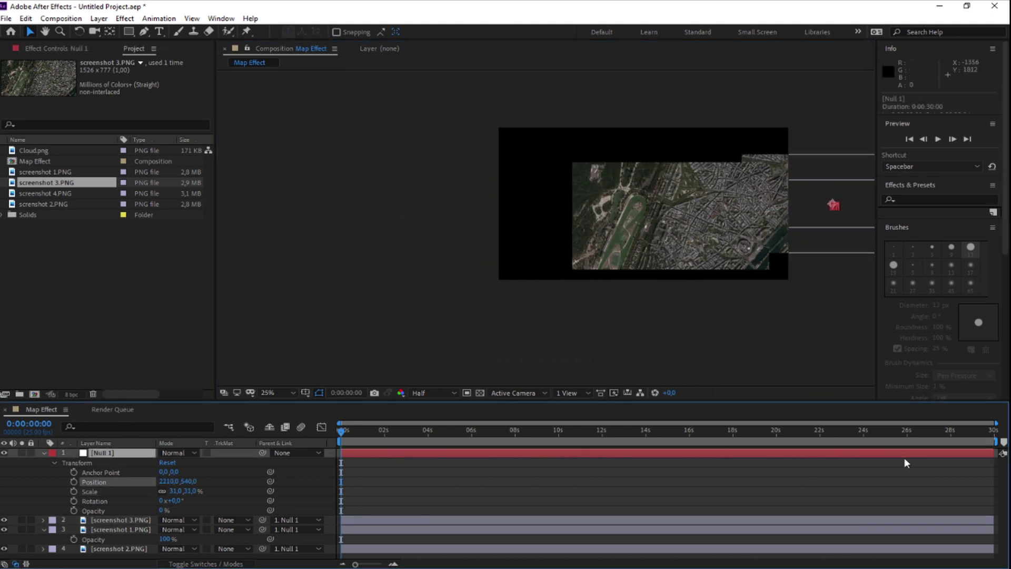
Add screenshot 4.PNG above the screenshot 3 layer and move it aside to the left edge of the frame
drag(53, 193, 132, 516)
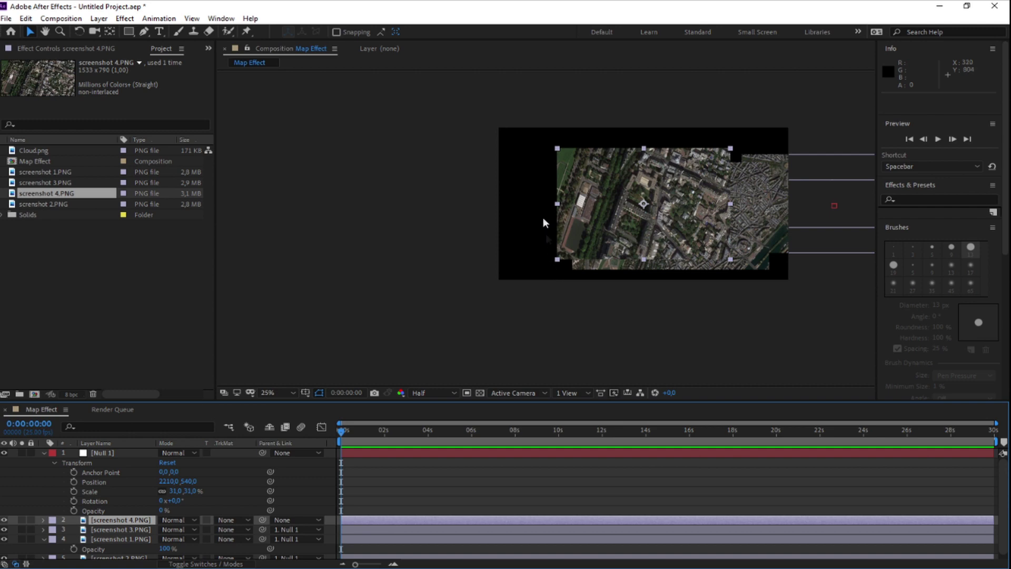
drag(582, 210, 418, 196)
scroll(728, 339, up, 2)
drag(729, 340, 516, 306)
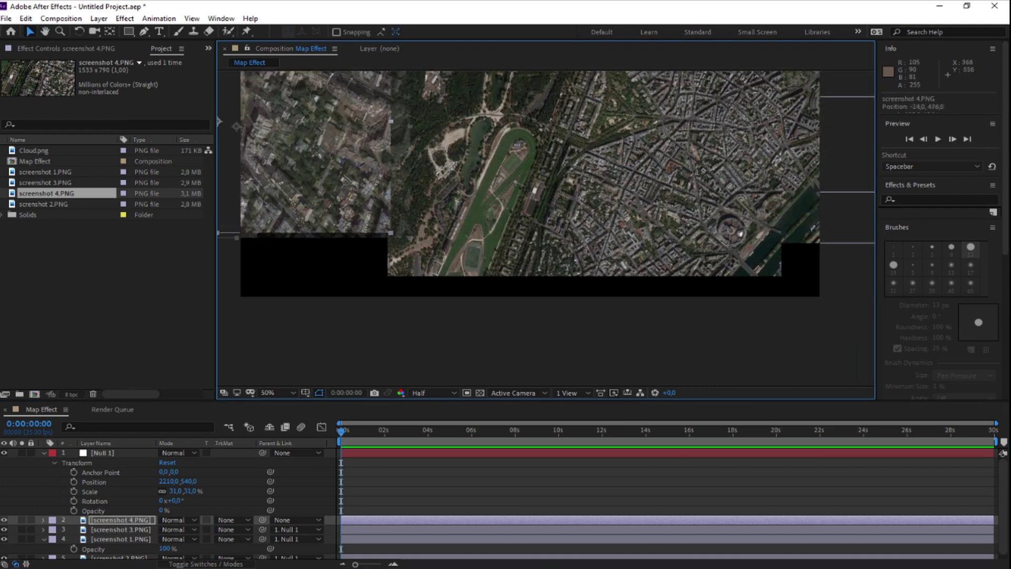
drag(307, 195, 341, 248)
Scale Null 1 to 129% and move it to about 5414, -38 to enlarge the area shown in screenshot 4
drag(176, 493, 200, 493)
mouse_move(170, 482)
mouse_down()
mouse_move(242, 483)
mouse_move(159, 484)
mouse_move(208, 493)
mouse_move(544, 471)
mouse_move(152, 483)
mouse_up()
click(101, 520)
drag(349, 125, 552, 150)
click(125, 518)
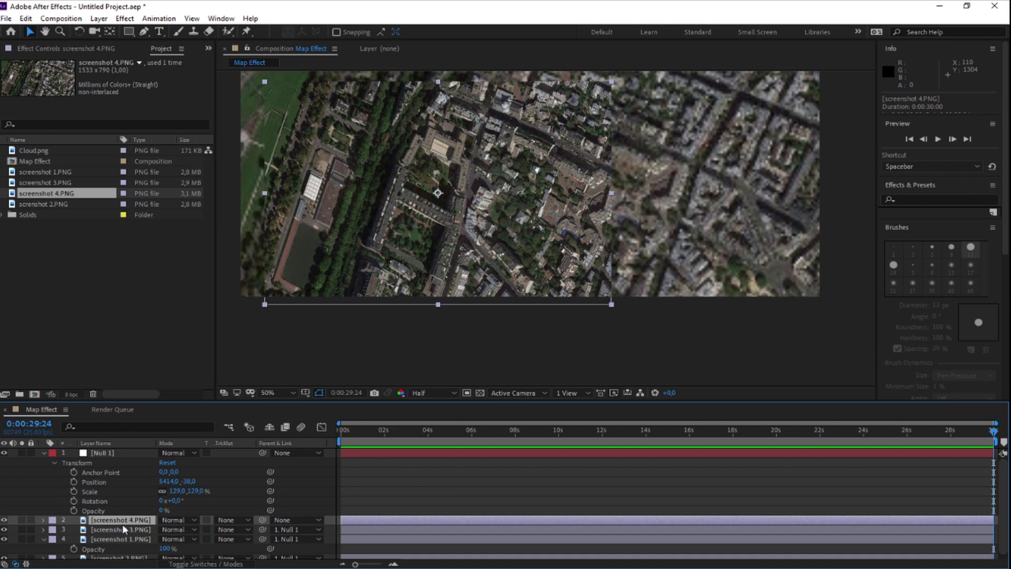
key(ctrl+z)
Set screenshot 4's opacity to 58% and move the layer to about 732, 634 over the matching streets
click(43, 520)
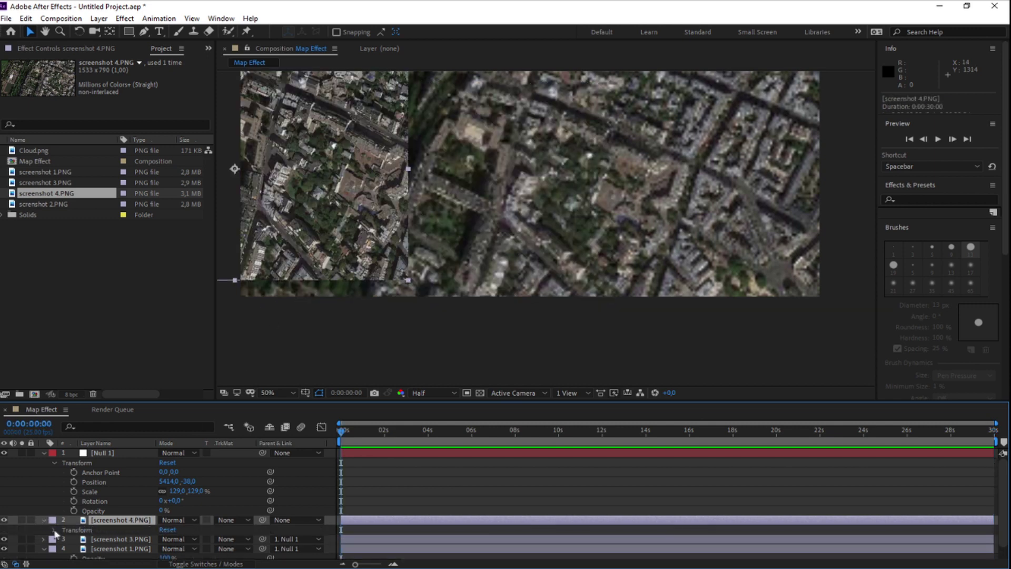
click(55, 530)
scroll(79, 532, down, 3)
drag(163, 526, 140, 525)
drag(306, 169, 504, 205)
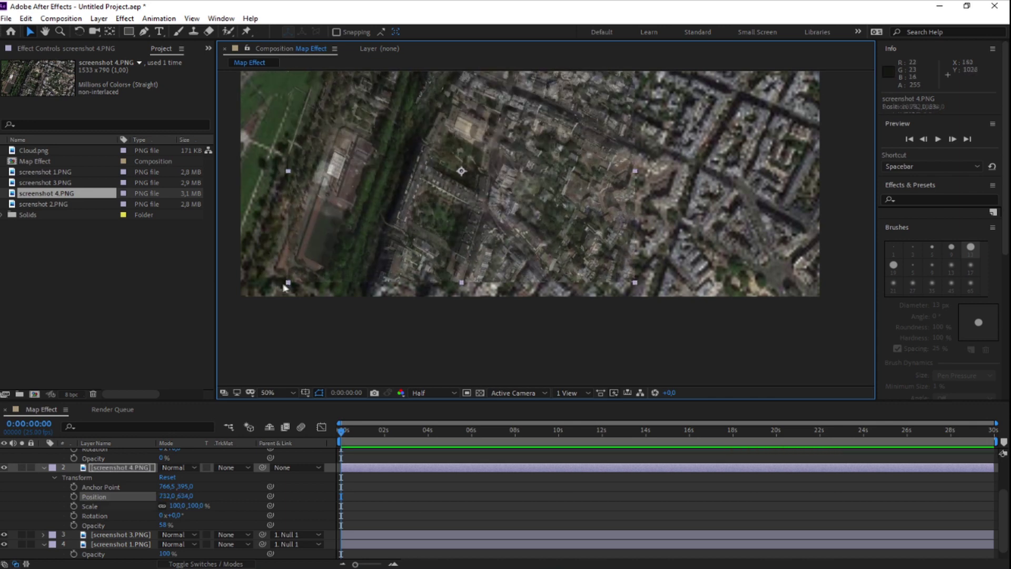
Scale screenshot 4 to about 110.8%, 106.6% at 100% opacity and parent it to Null 1
drag(287, 279, 270, 290)
drag(162, 526, 225, 523)
click(294, 468)
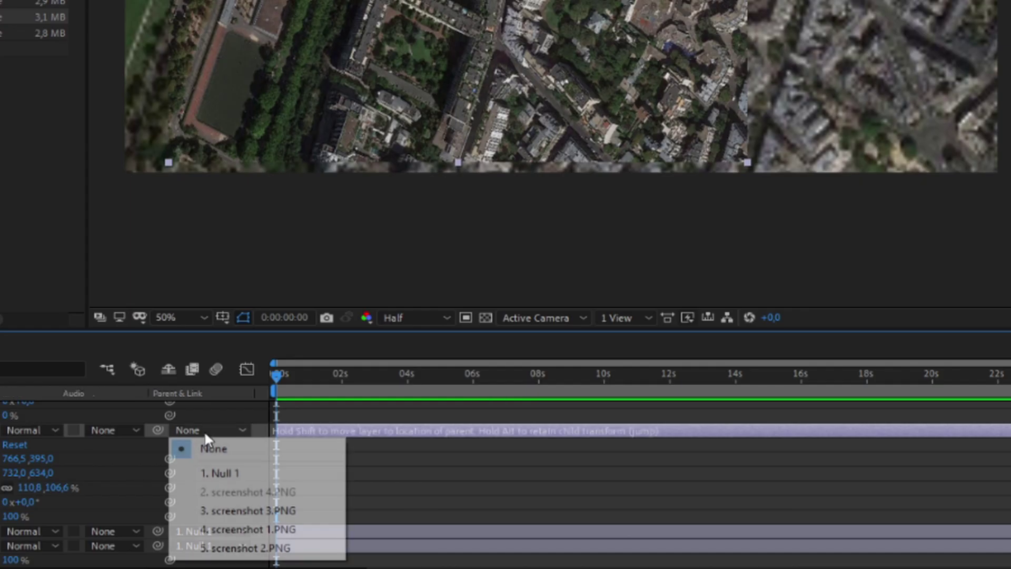
click(216, 471)
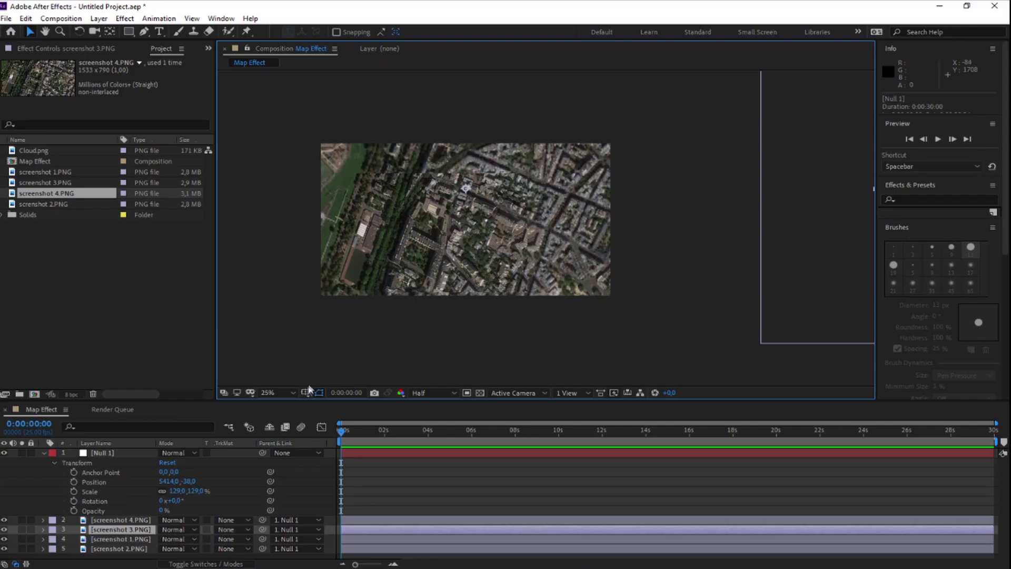
Show the title/action safe guides and set Null 1 to about 889, 528 at 46% scale to bring the Eiffel Tower into frame
click(306, 391)
click(322, 401)
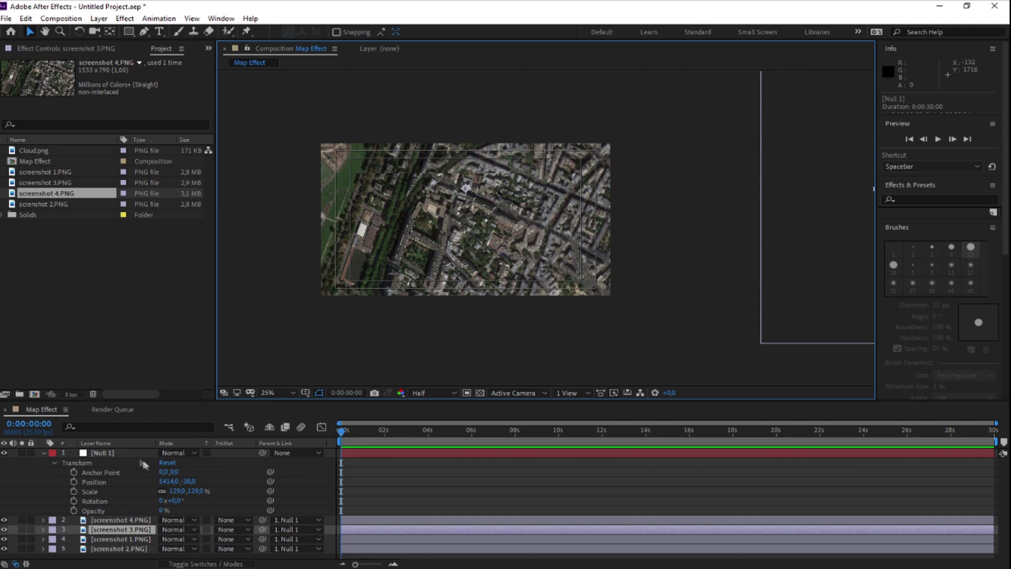
drag(171, 482, 130, 493)
drag(174, 482, 8, 483)
drag(174, 483, 16, 482)
drag(174, 482, 23, 482)
right_click(160, 481)
click(261, 484)
drag(189, 482, 79, 492)
drag(5, 484, 2, 485)
drag(188, 482, 18, 483)
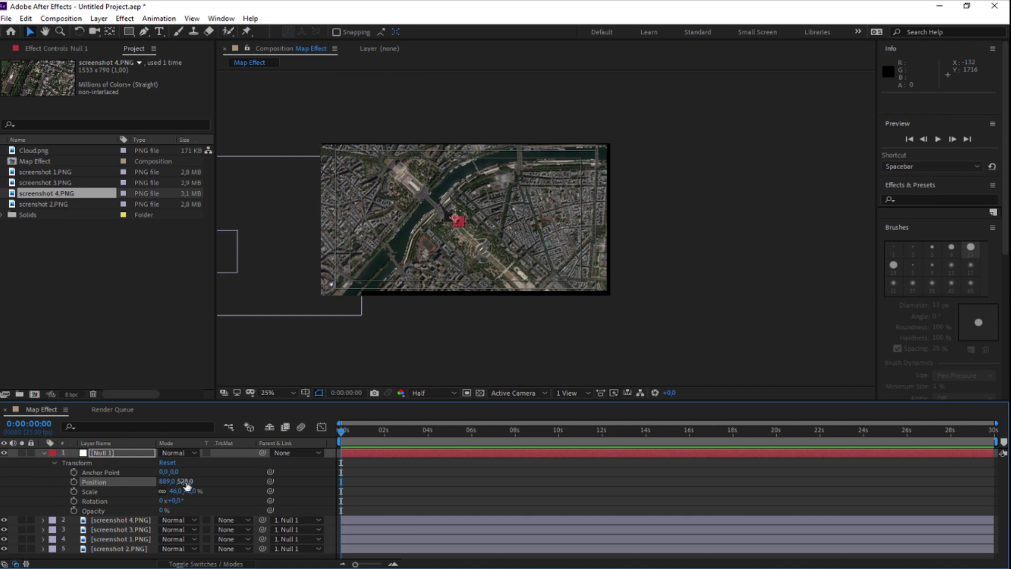
Set Null 1's scale to 118% and position to about 980, 404, and collapse its properties
drag(182, 482, 124, 482)
drag(186, 482, 241, 481)
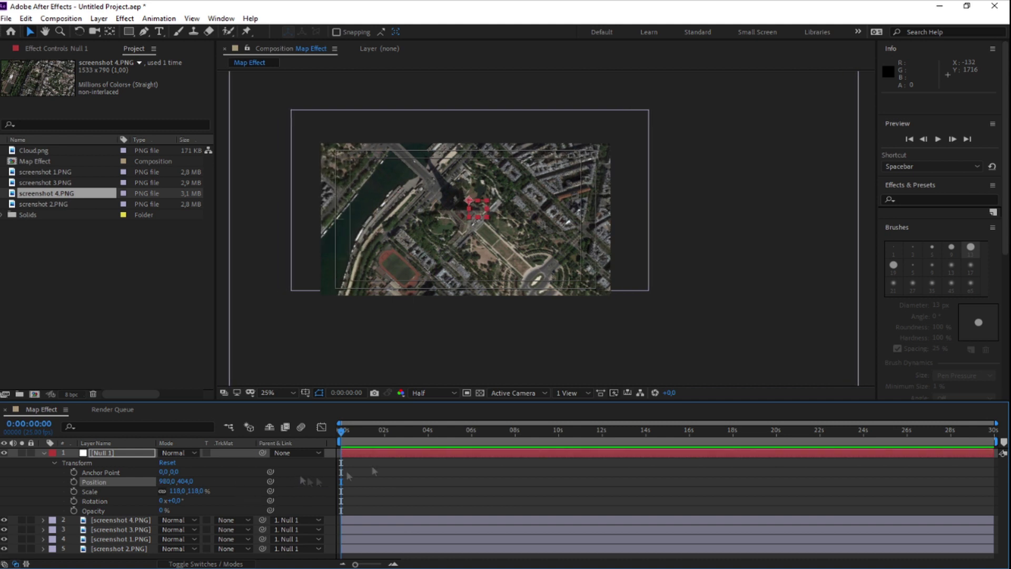
click(515, 330)
click(43, 453)
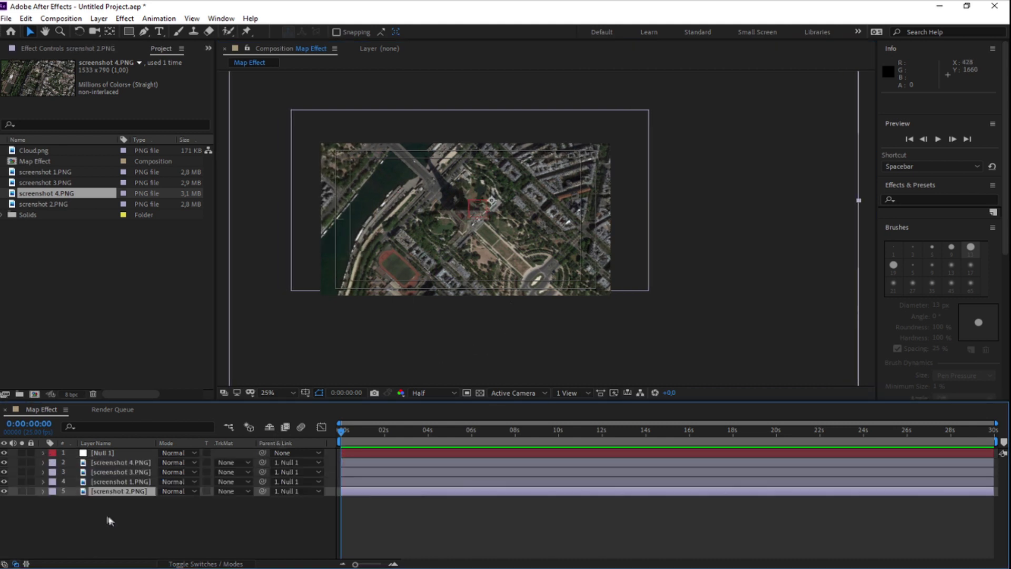
Make Null 1 and all four screenshot layers 3D layers
drag(110, 521, 121, 451)
click(241, 563)
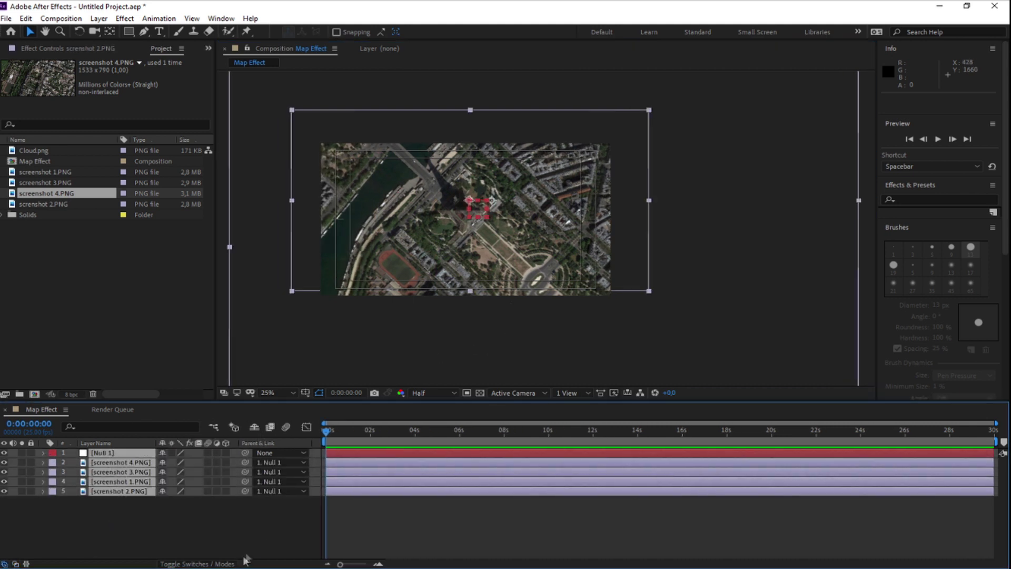
click(227, 453)
Create a two-node camera layer named Camera 1 with the default custom settings
click(98, 19)
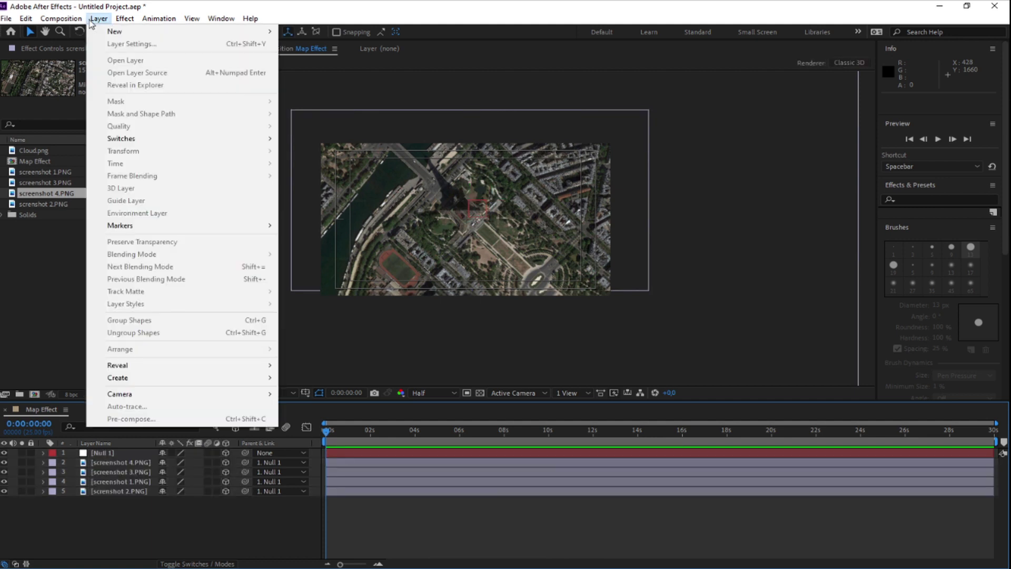
mouse_move(134, 35)
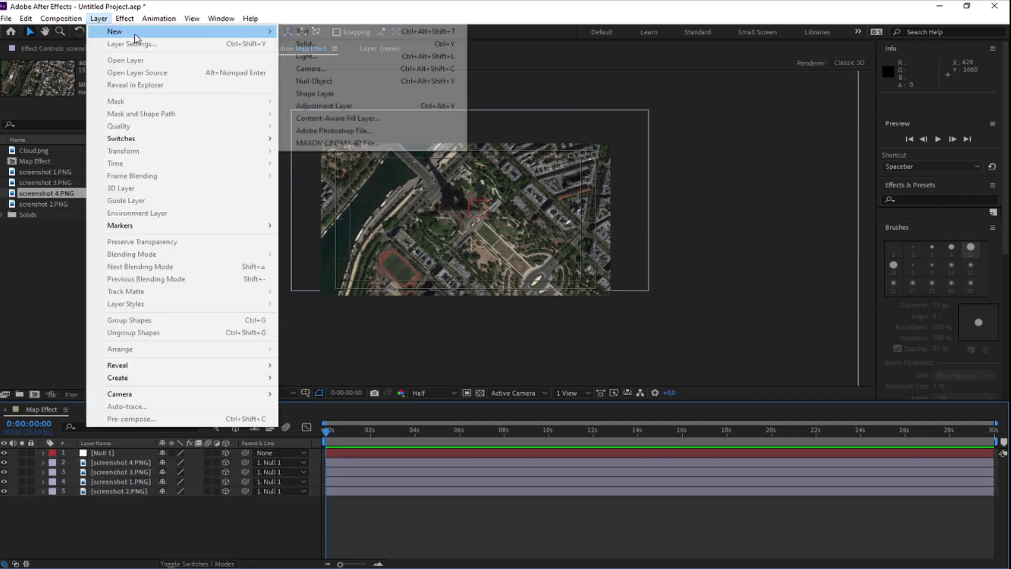
click(324, 70)
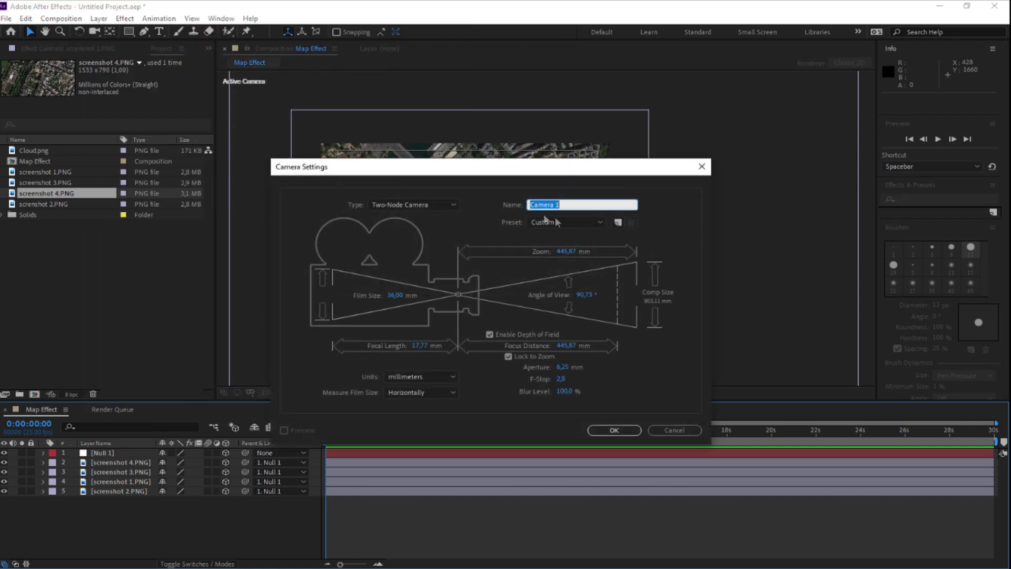
click(614, 431)
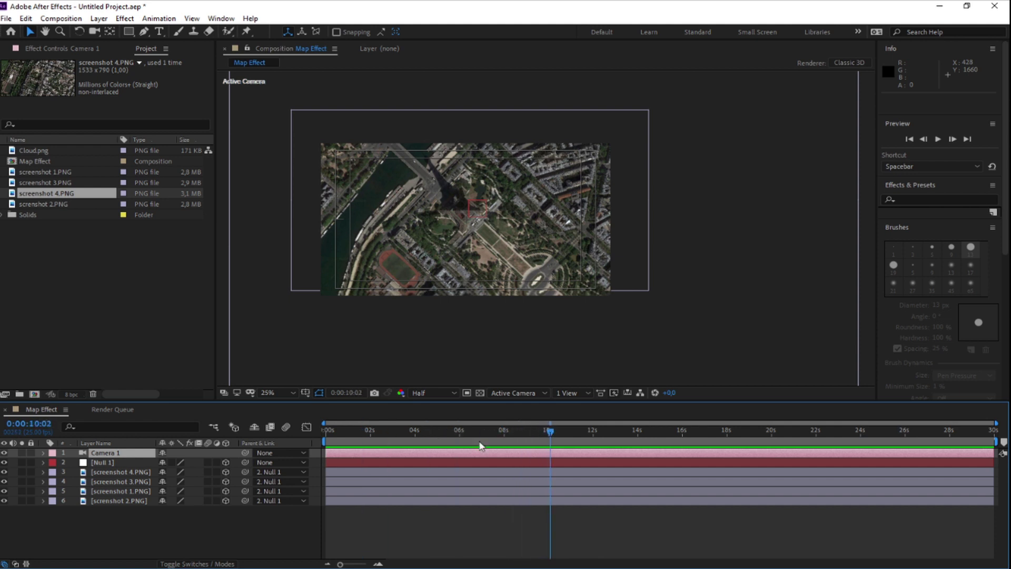
Place Camera 1's first position keyframe at 0:00:00:24 with the camera's default position, and preview the start of the composition
key(p)
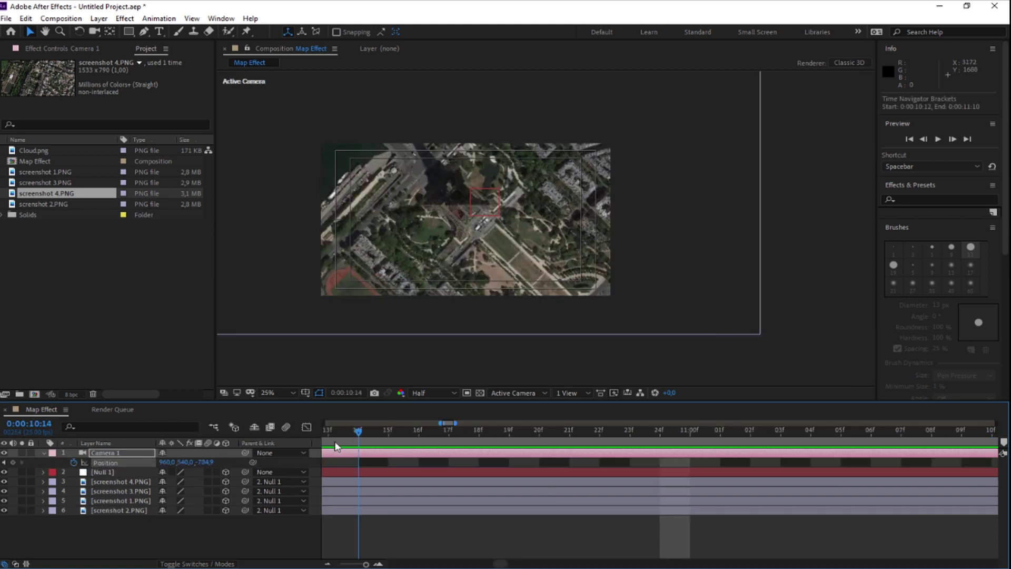
drag(335, 447, 304, 444)
drag(367, 564, 359, 565)
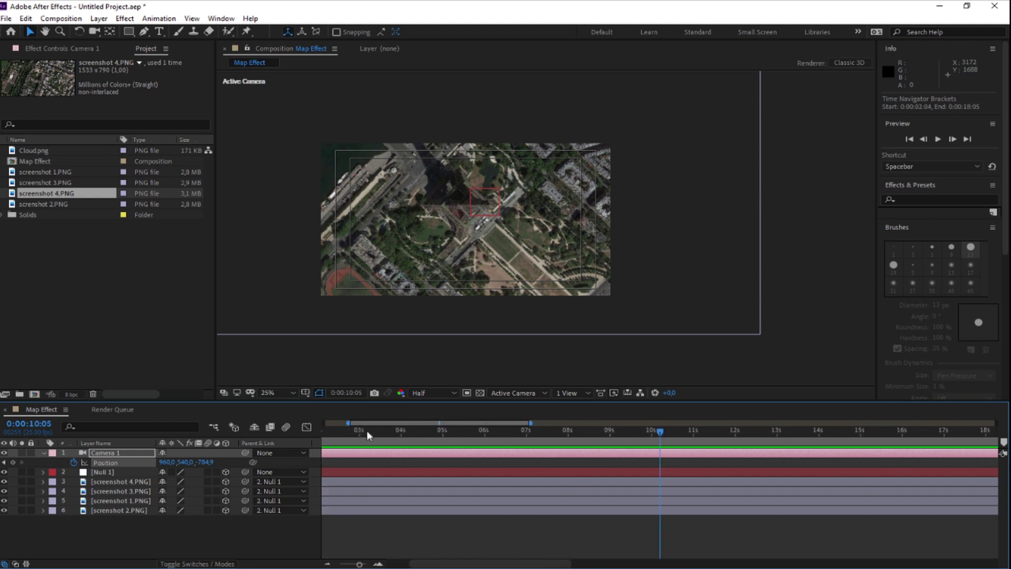
drag(366, 423, 330, 421)
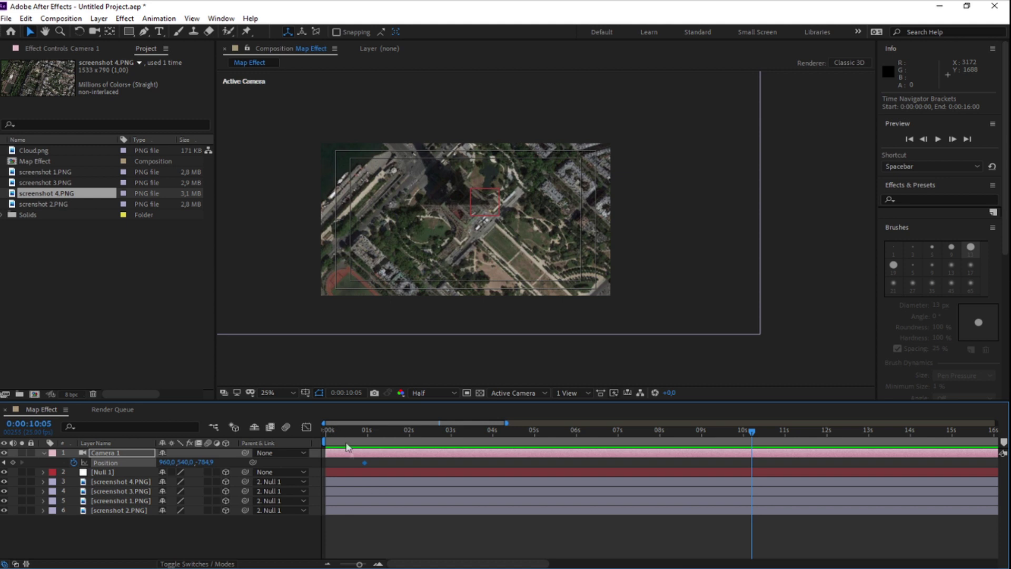
drag(365, 463, 367, 462)
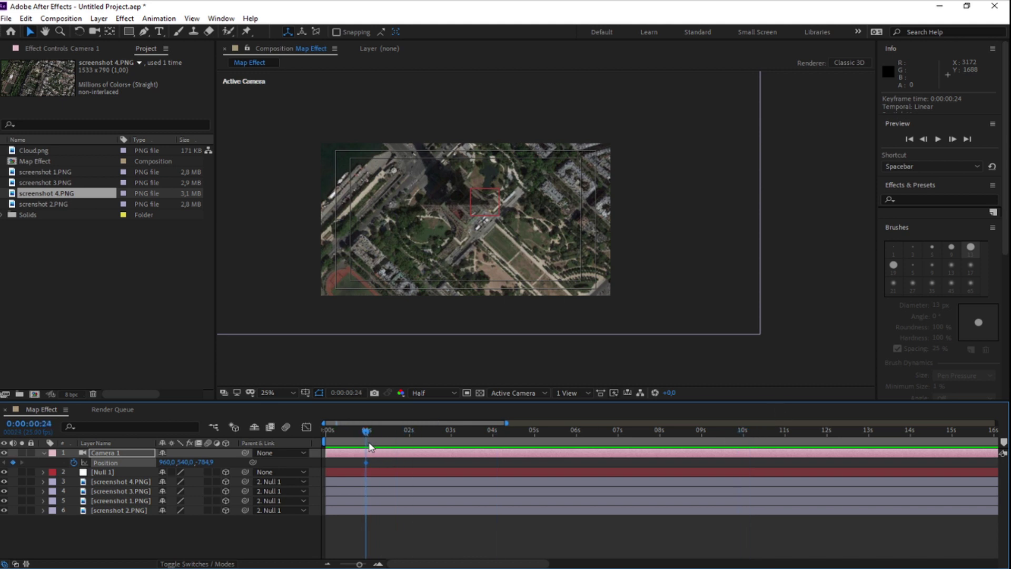
drag(361, 565, 364, 564)
drag(385, 423, 390, 446)
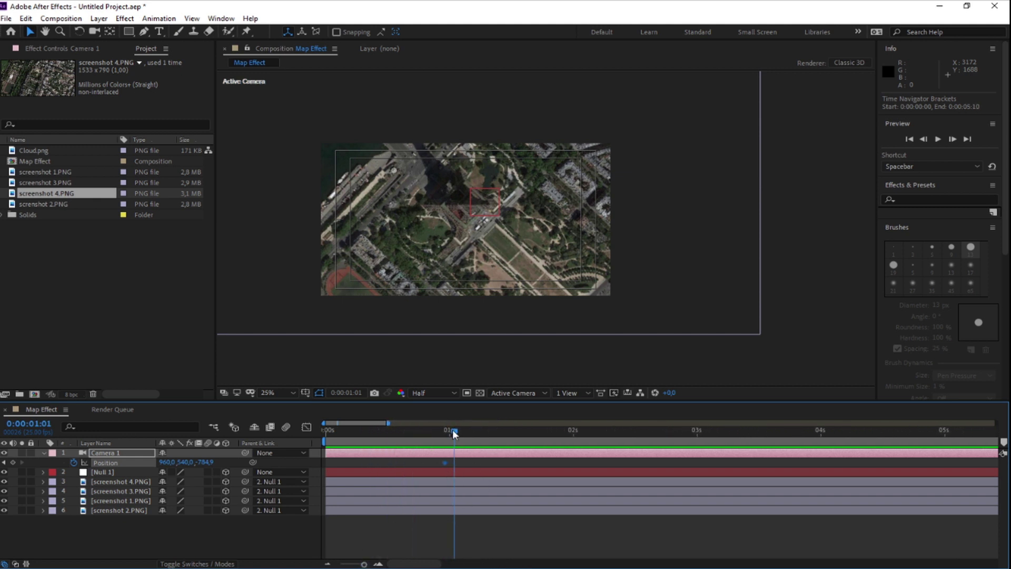
key(space)
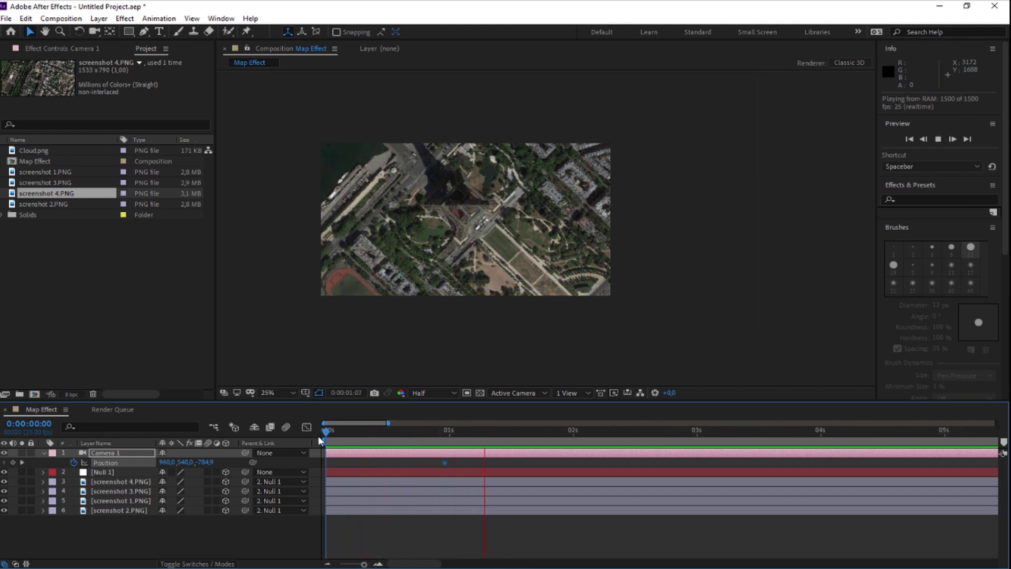
key(space)
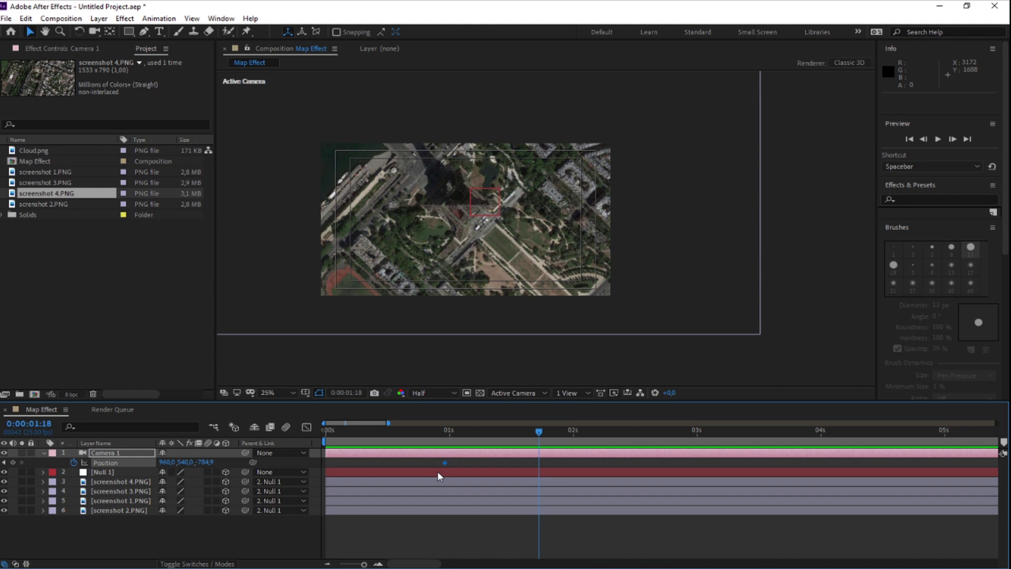
Keyframe Camera 1's Z position at -2651.9 at 0:00:02:00 to pull back from the Eiffel Tower, and preview the move
click(446, 431)
drag(206, 462, 38, 473)
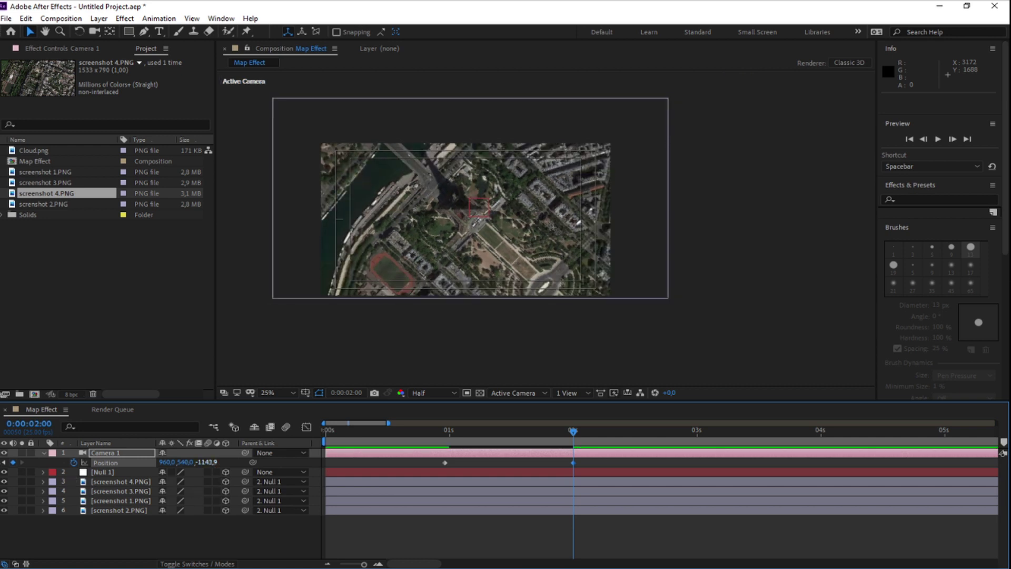
drag(210, 464, 23, 469)
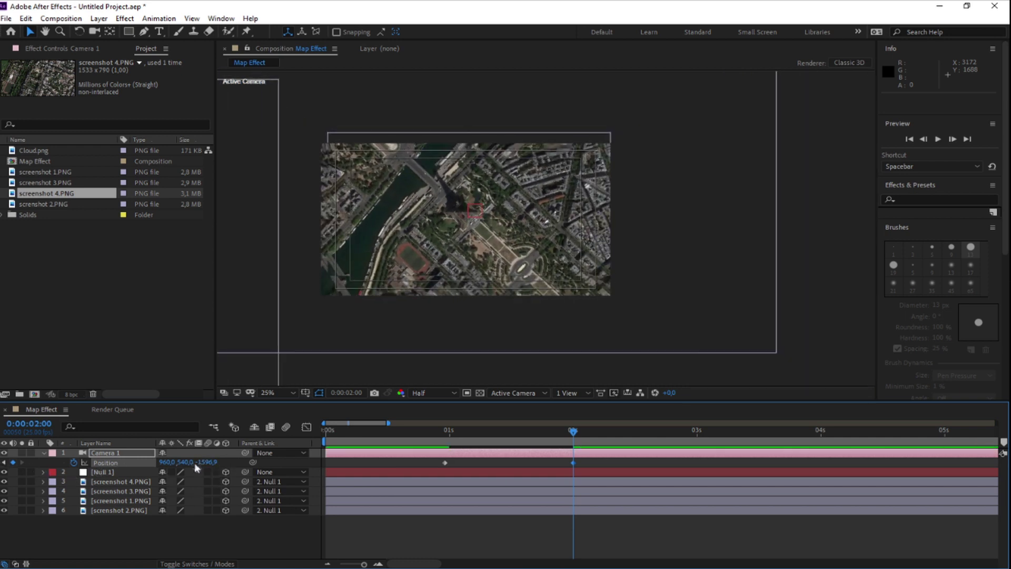
drag(209, 464, 109, 479)
drag(206, 462, 1, 468)
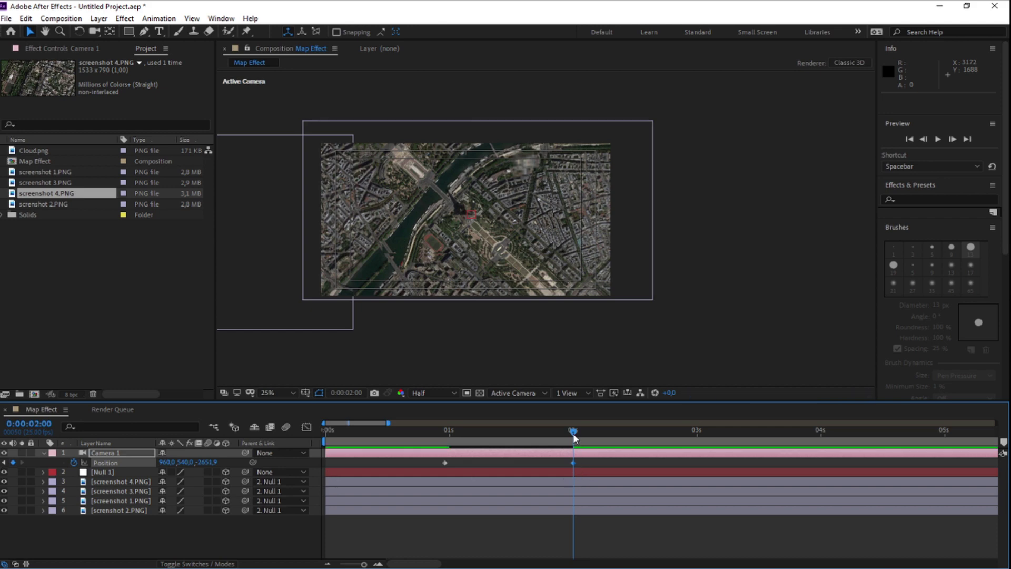
drag(574, 439, 397, 435)
key(space)
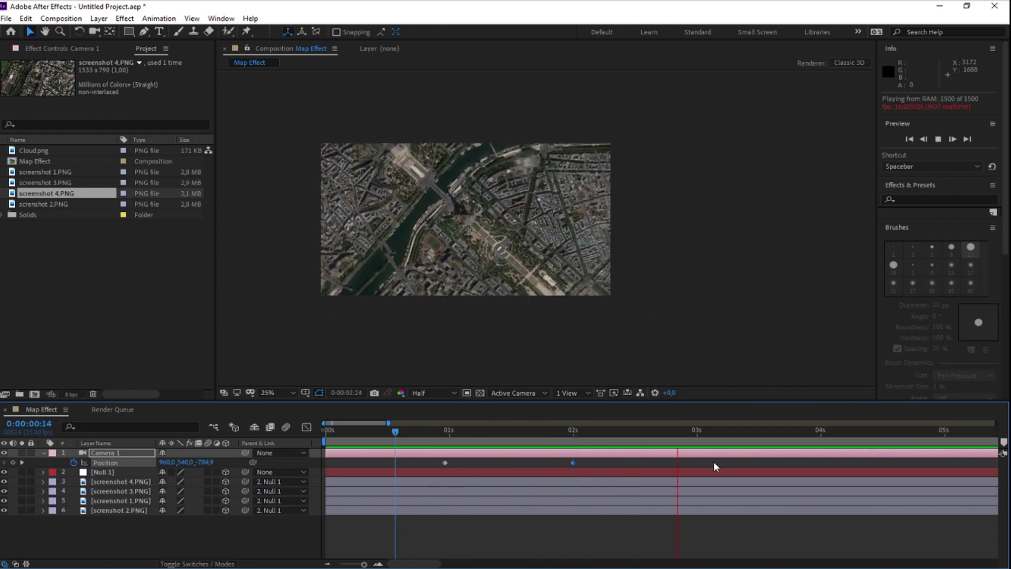
Keyframe Camera 1's Z position at -2717.9 at 0:00:03:13 and preview the animation from the start
click(691, 432)
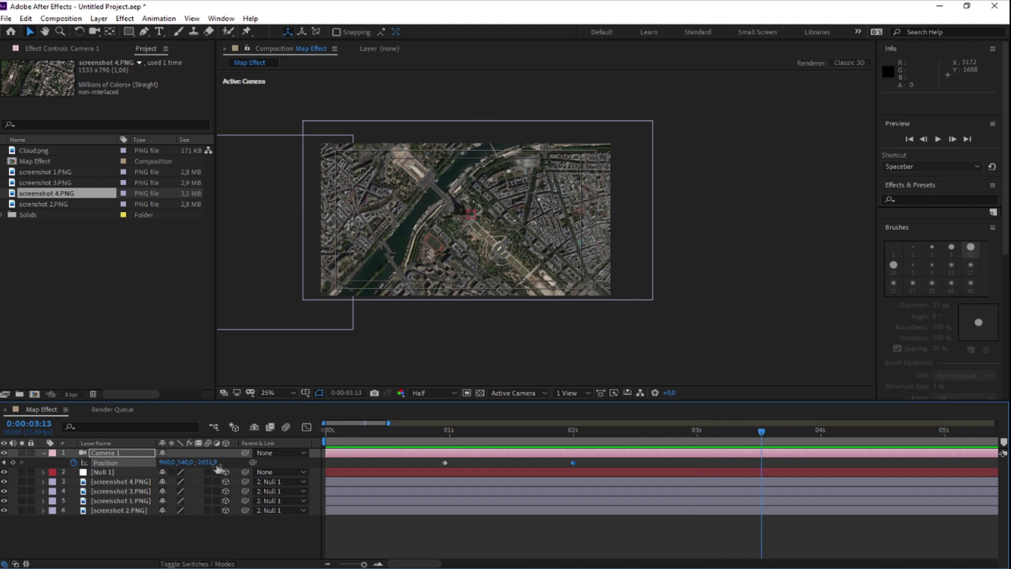
drag(208, 463, 176, 463)
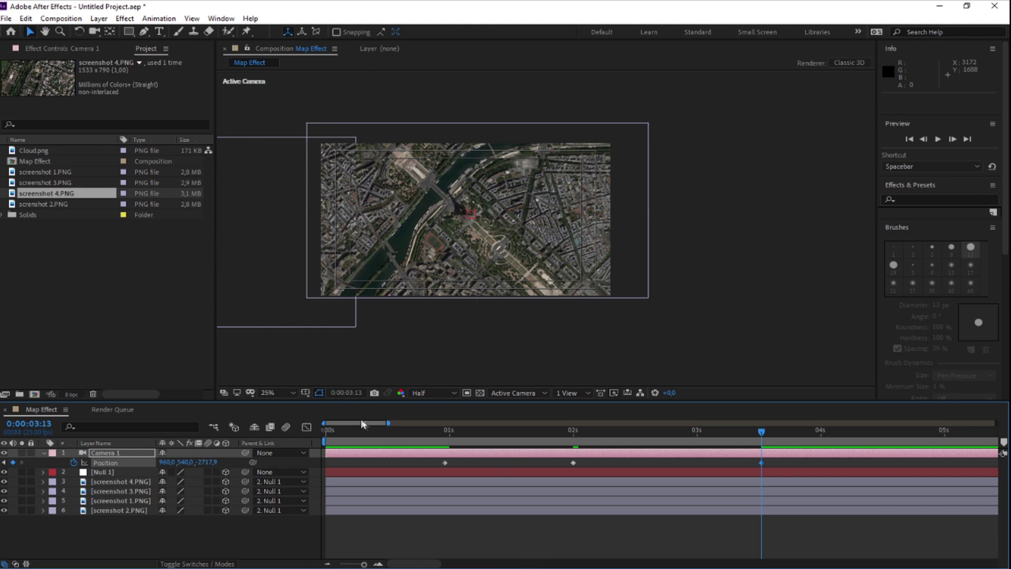
drag(361, 421, 386, 422)
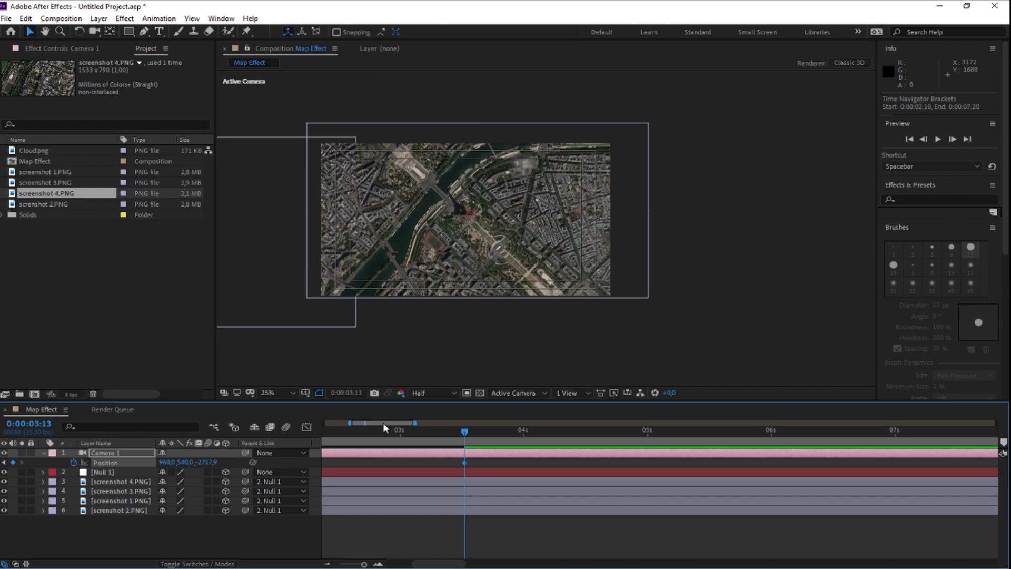
drag(383, 423, 305, 439)
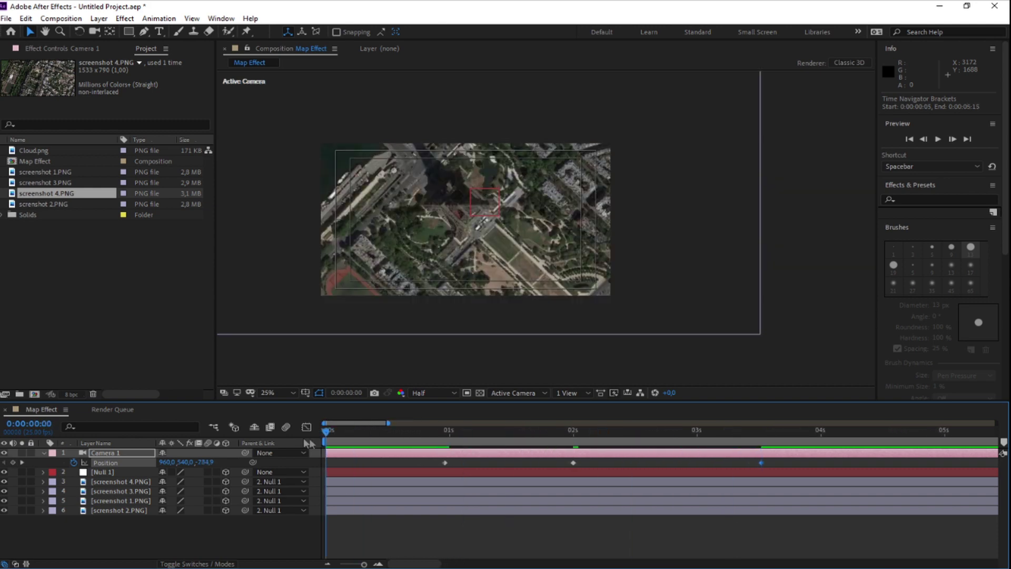
key(space)
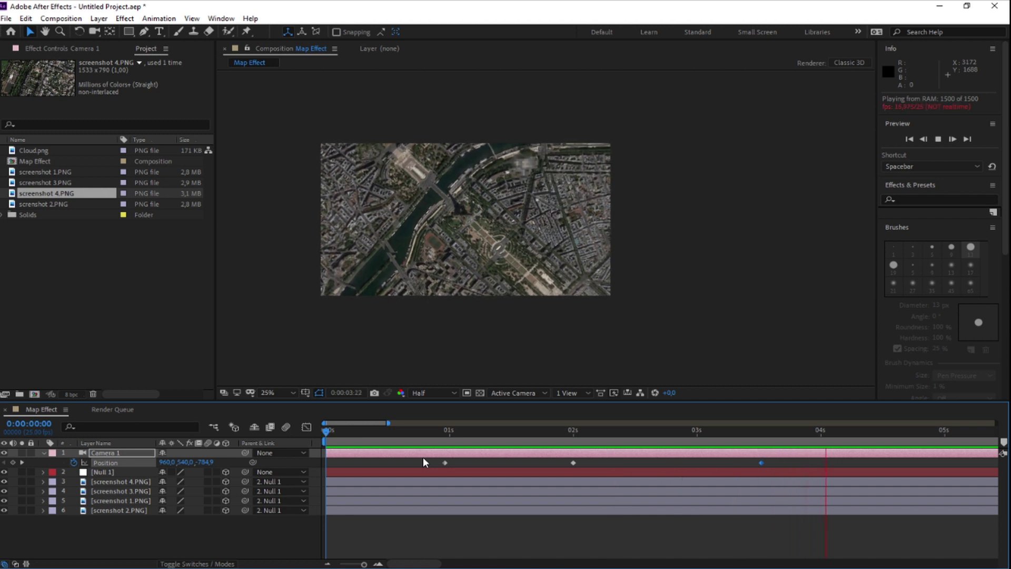
key(space)
Replace Camera 1's third position keyframe with one at 0:00:02:21 and a Z value of -2700.9
mouse_move(574, 442)
mouse_down()
mouse_move(759, 443)
mouse_move(579, 452)
mouse_up()
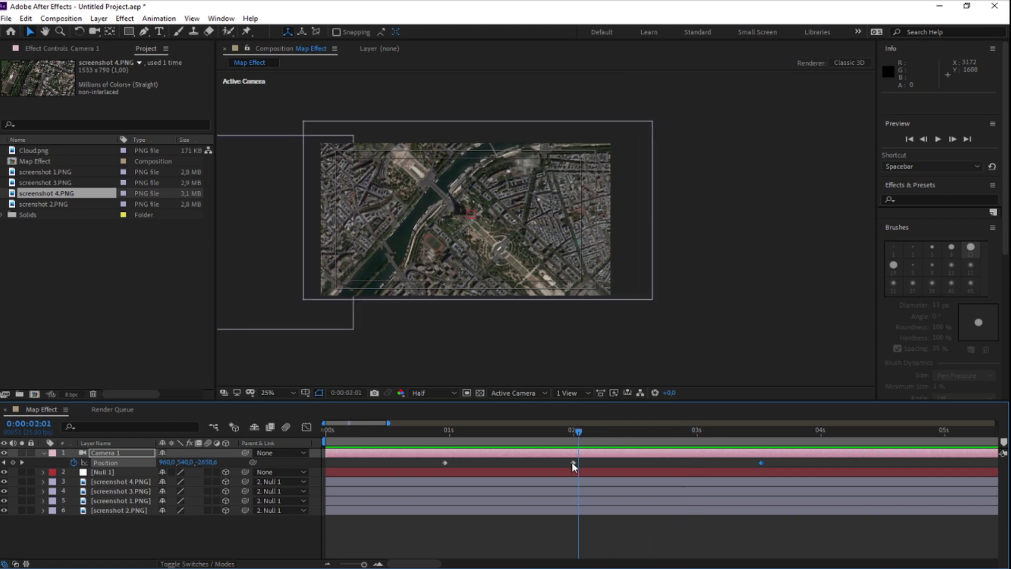
click(573, 463)
click(573, 433)
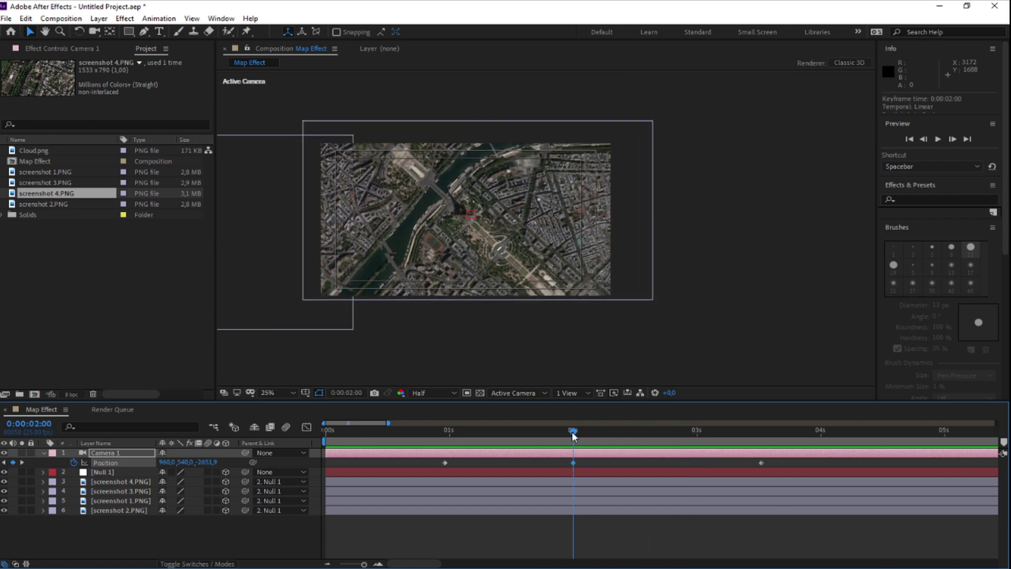
drag(573, 436, 762, 443)
click(762, 463)
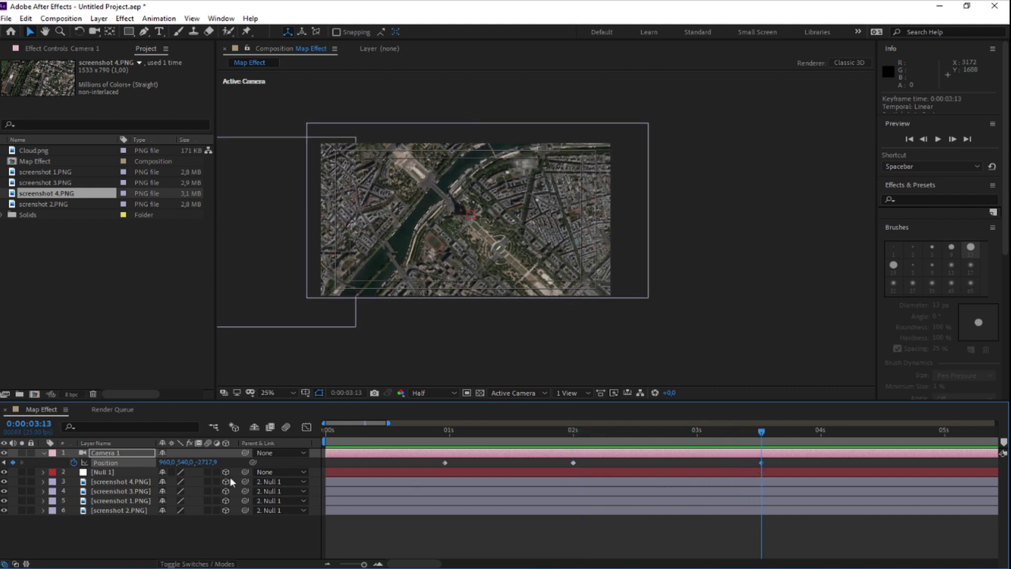
drag(211, 464, 84, 464)
drag(684, 444, 679, 444)
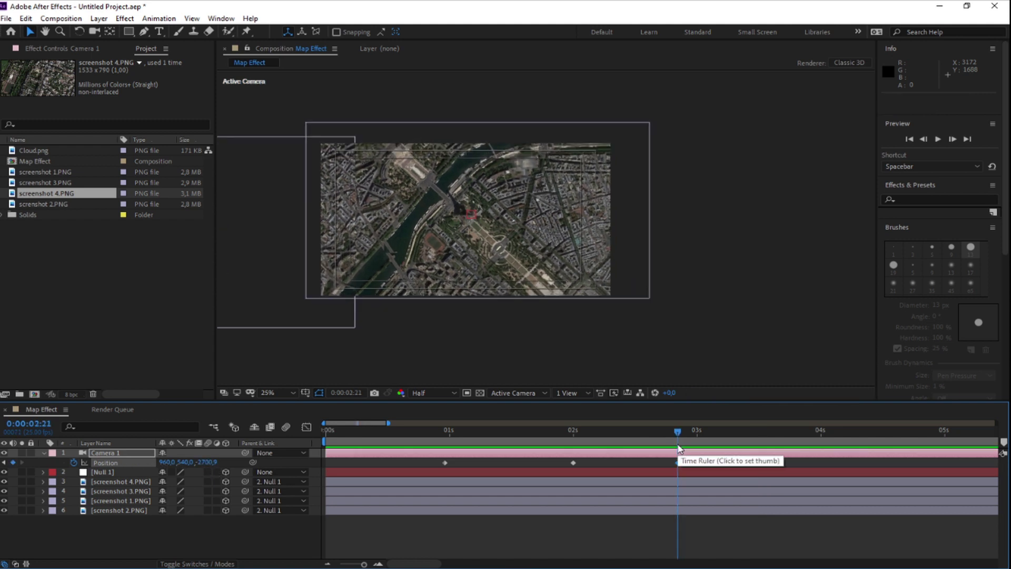
Keyframe Null 1's current position at 0:00:02:21, and set it to 5248, -72, 0 at 0:00:03:11 to slide the map sideways
click(112, 473)
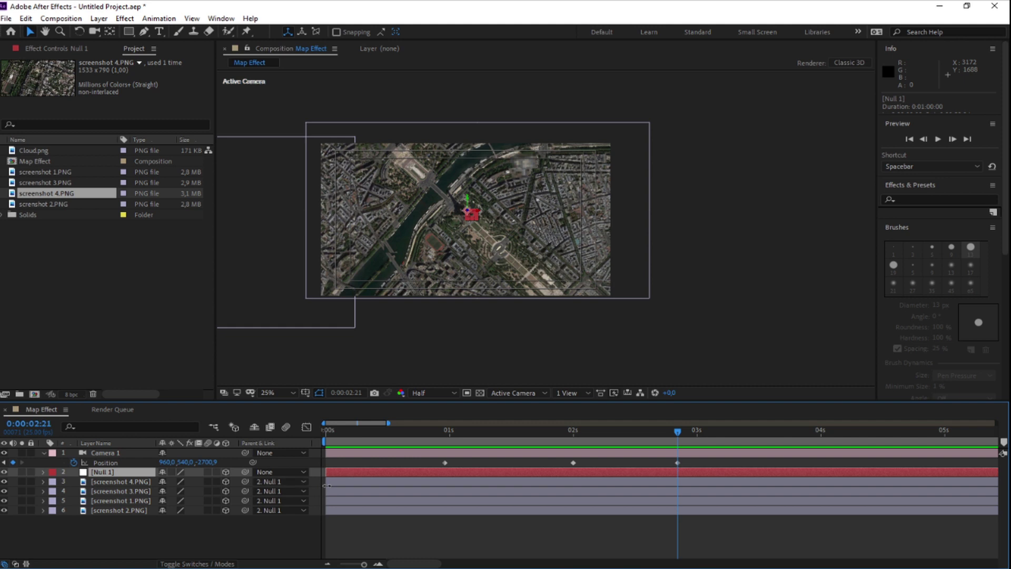
key(p)
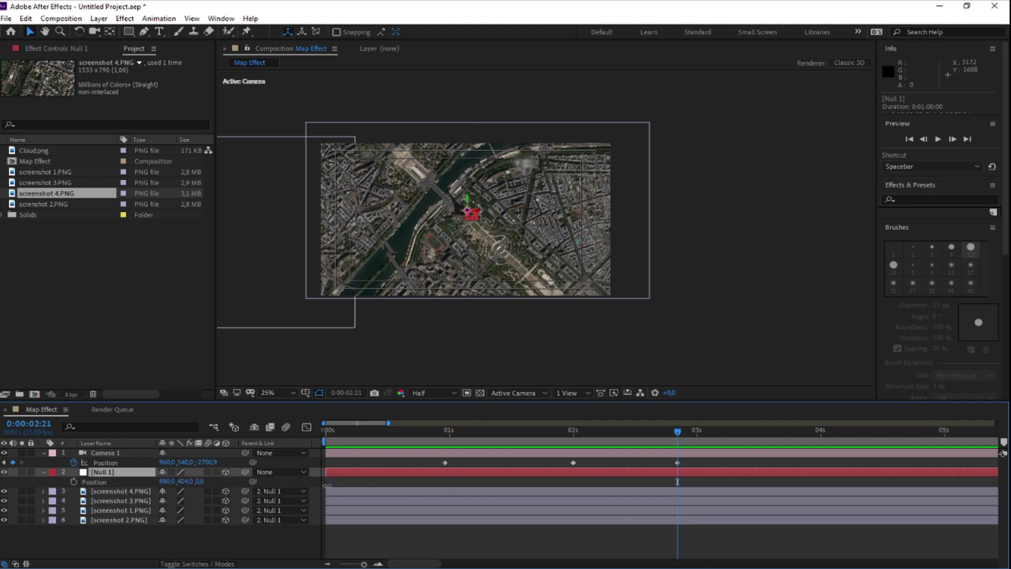
click(74, 483)
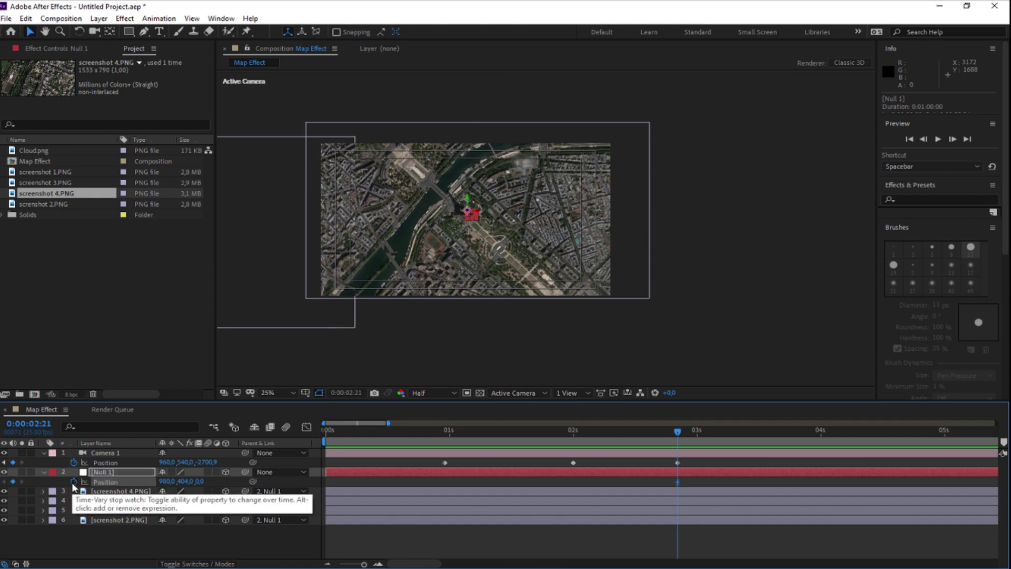
click(723, 432)
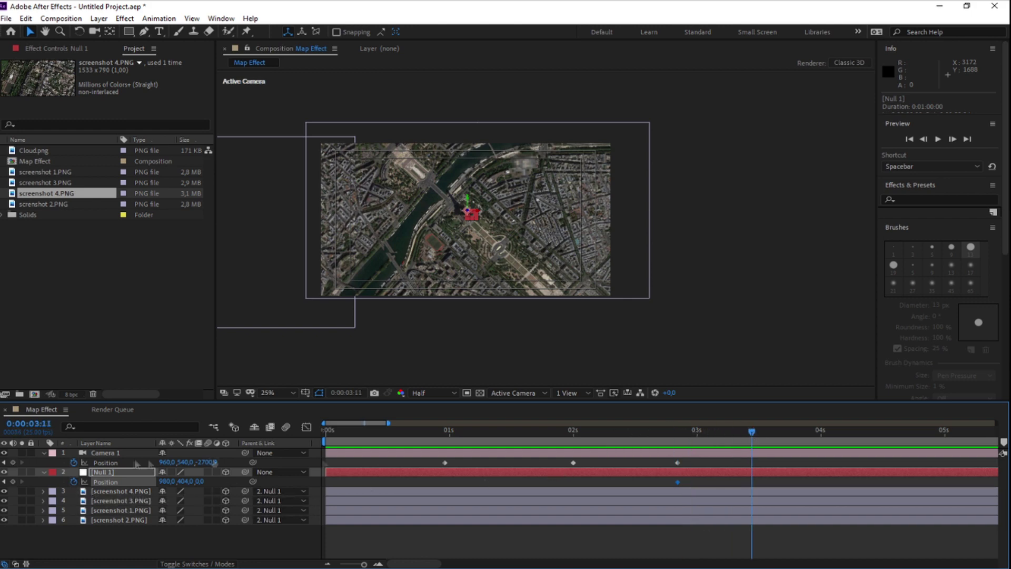
drag(209, 482, 494, 478)
drag(296, 481, 452, 481)
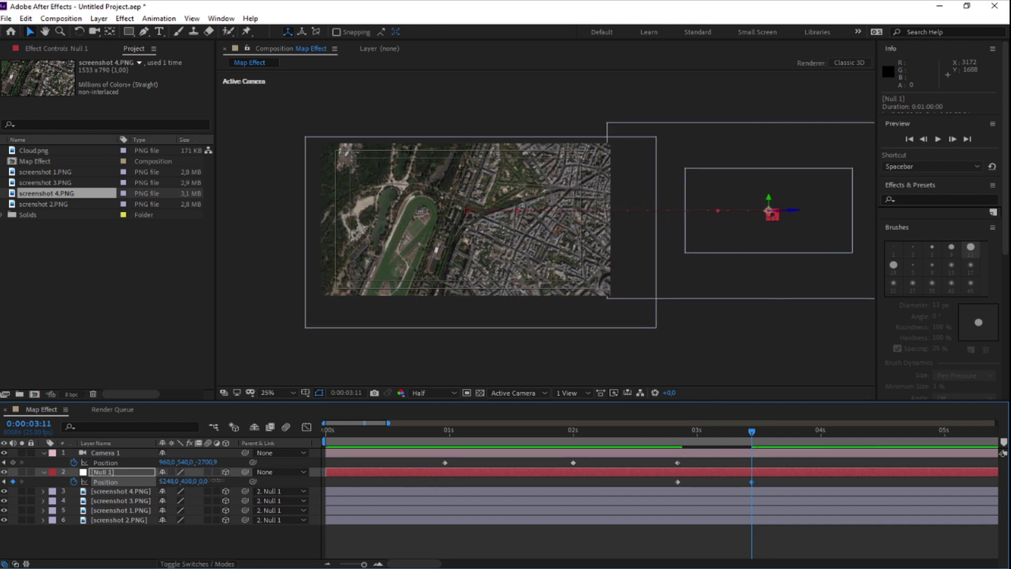
drag(186, 481, 173, 481)
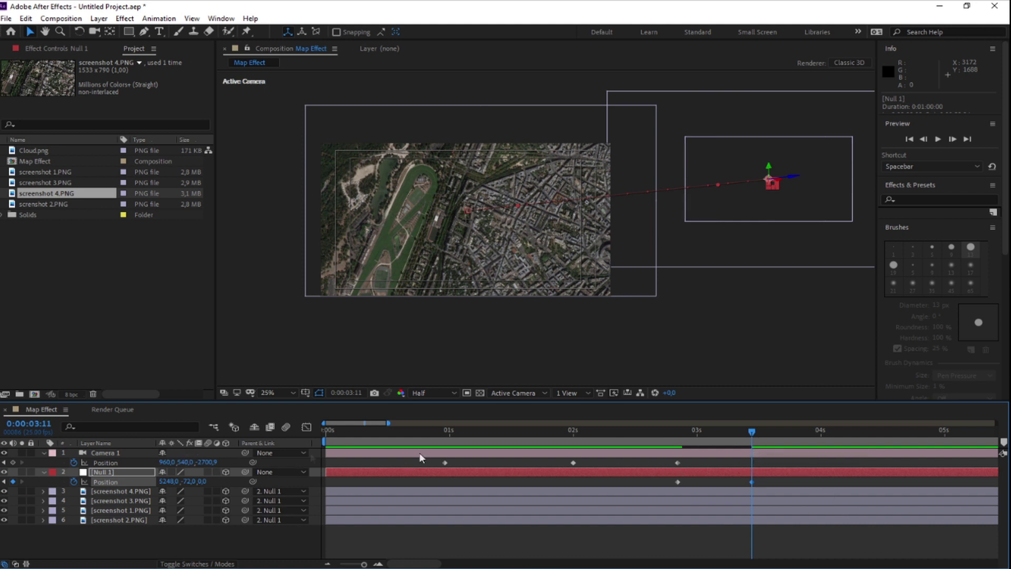
Hold Camera 1's position with a keyframe at 0:00:03:11, and keyframe its Z position at -2544.9 at 0:00:04:13
click(755, 454)
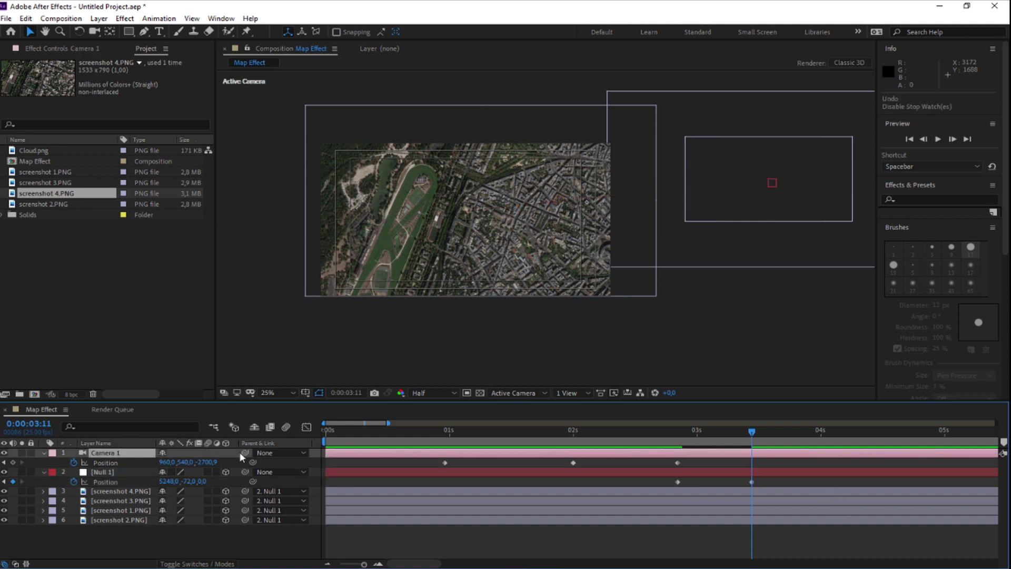
click(12, 462)
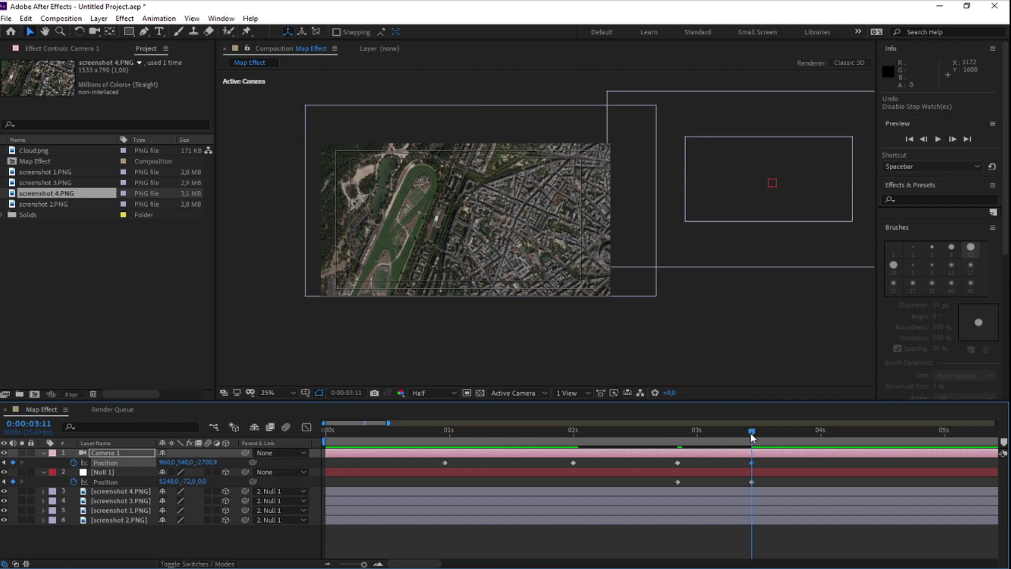
drag(755, 436, 885, 433)
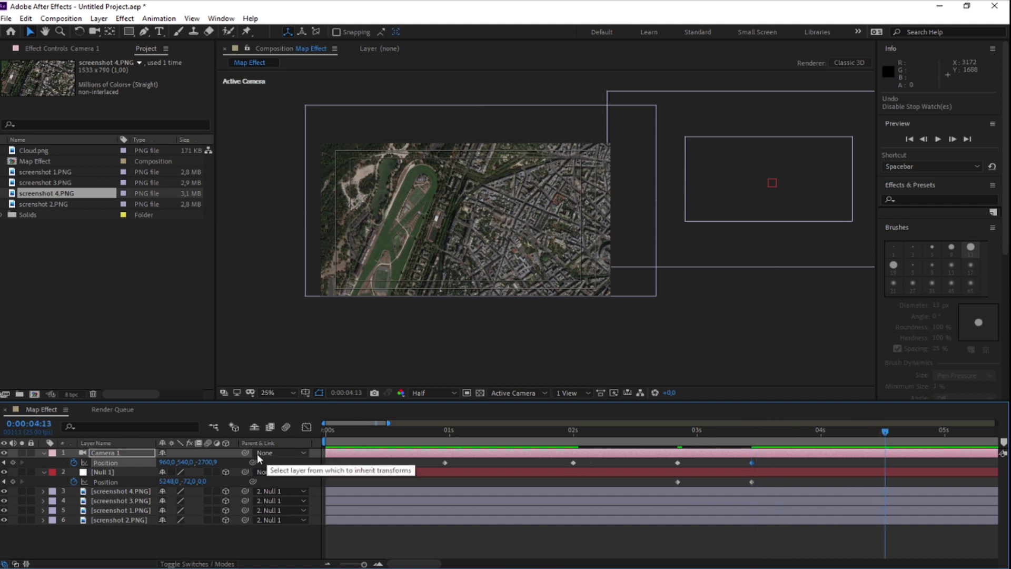
drag(207, 463, 307, 460)
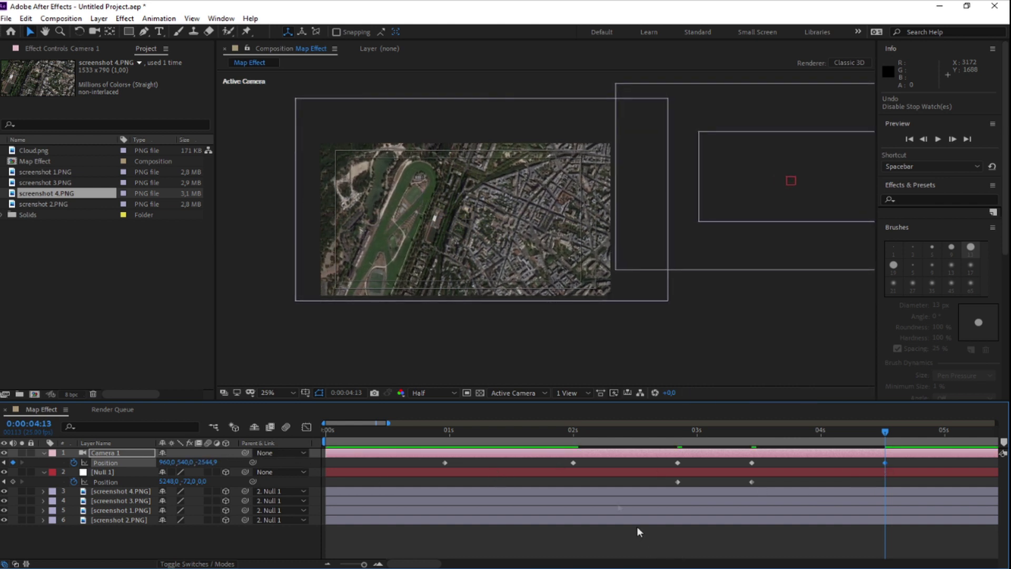
drag(367, 421, 403, 428)
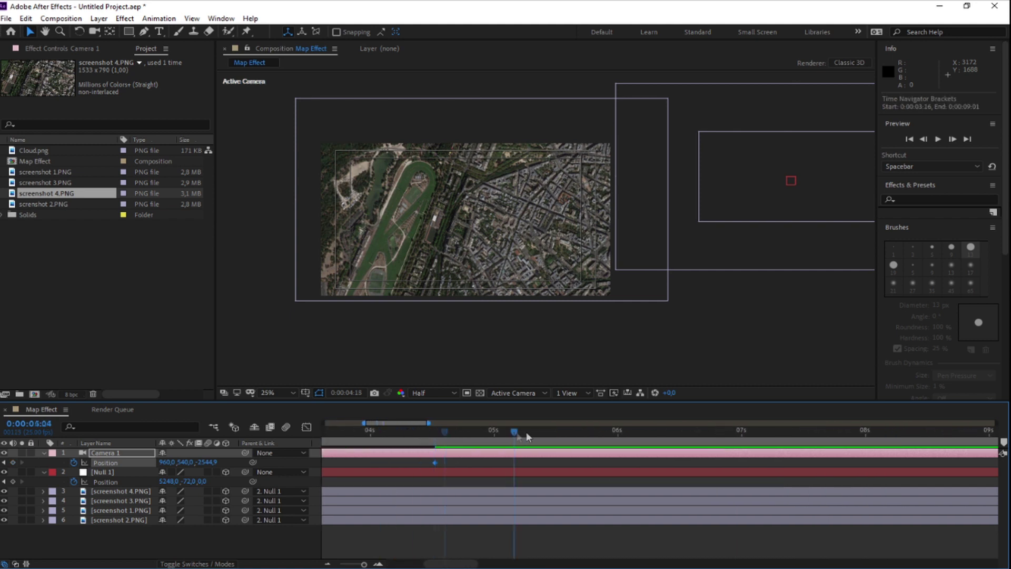
Apply Easy Ease to Camera 1's first and last position keyframes and to both layers' keyframes at 0:00:02:21 and 0:00:03:11
drag(525, 434, 559, 441)
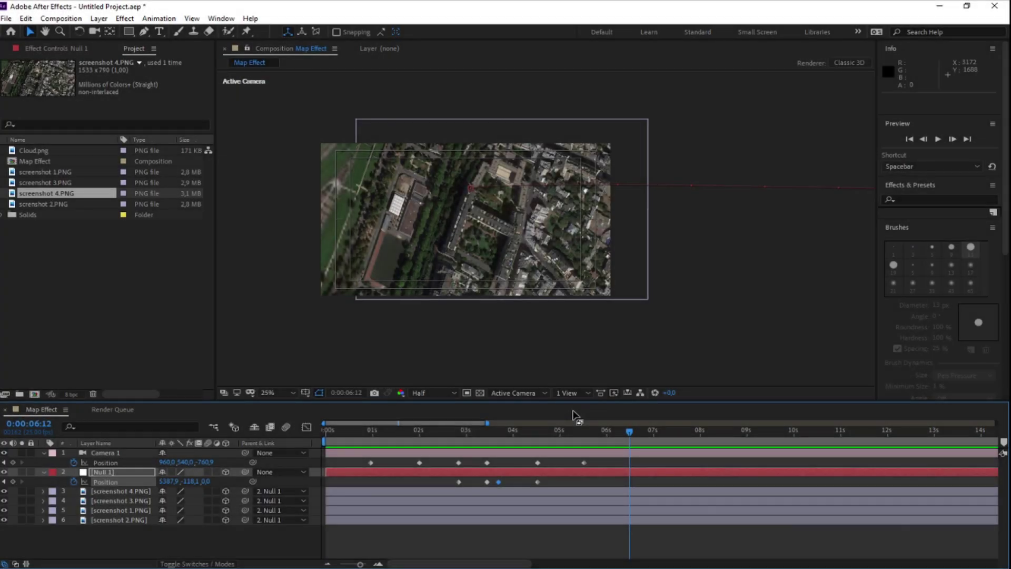
right_click(370, 463)
mouse_move(432, 454)
click(541, 482)
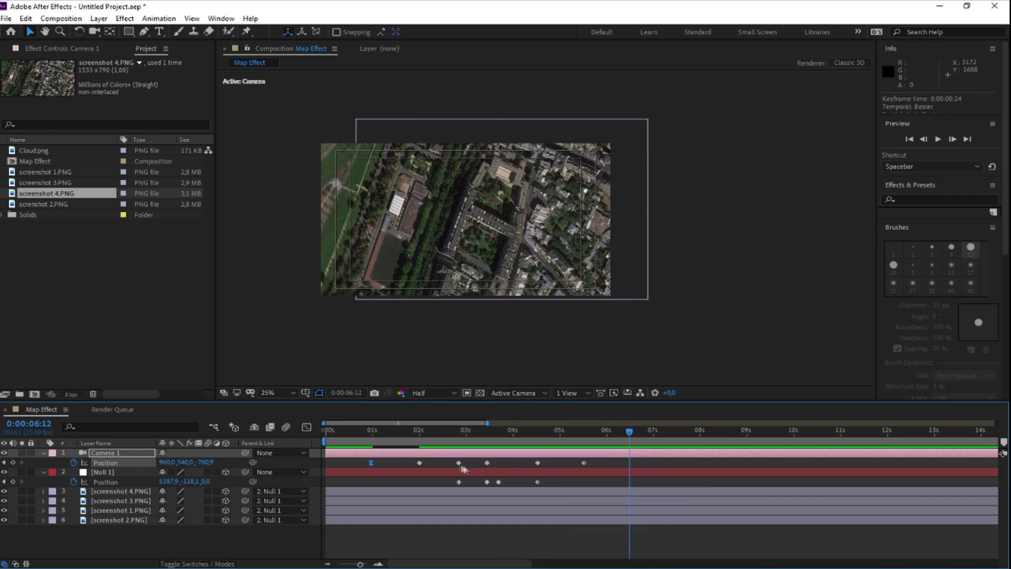
drag(452, 459, 489, 483)
right_click(488, 483)
mouse_move(569, 475)
click(676, 414)
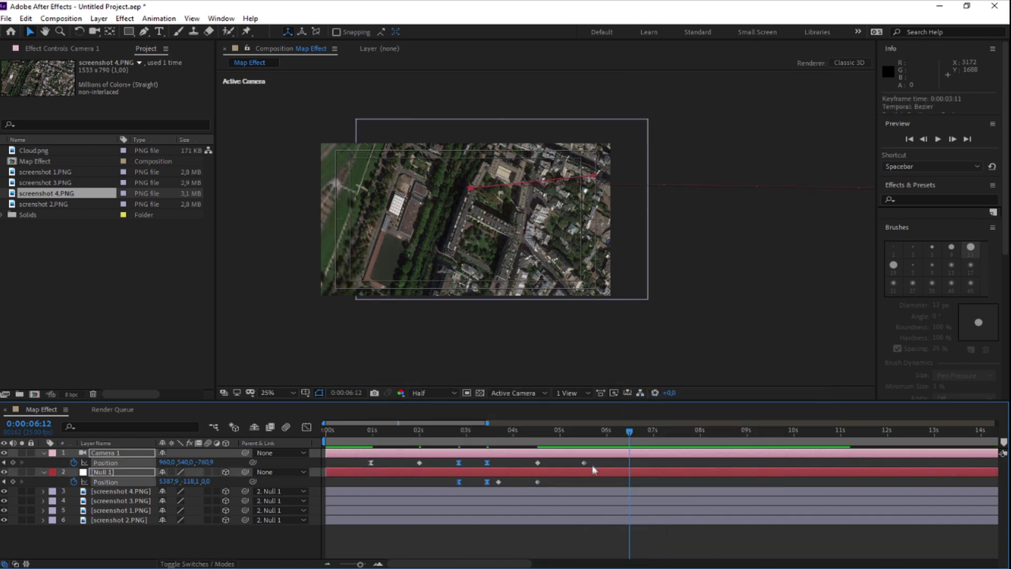
right_click(584, 463)
mouse_move(632, 460)
click(753, 508)
Add Cloud.png above Camera 1 as a 3D layer and parent it to Null 1, viewing the composition at 0:00:02:21
drag(630, 436, 459, 459)
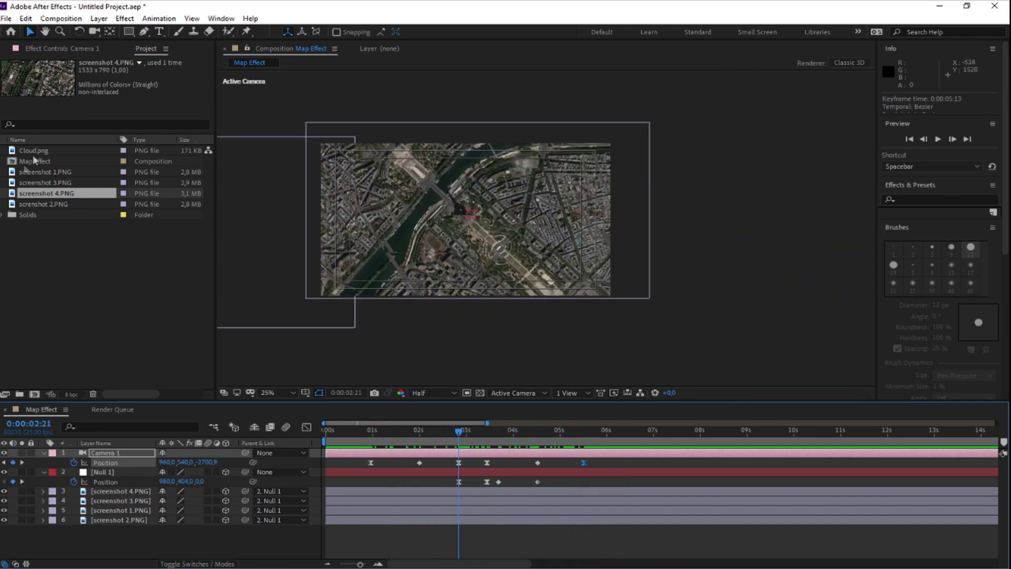
drag(30, 151, 121, 450)
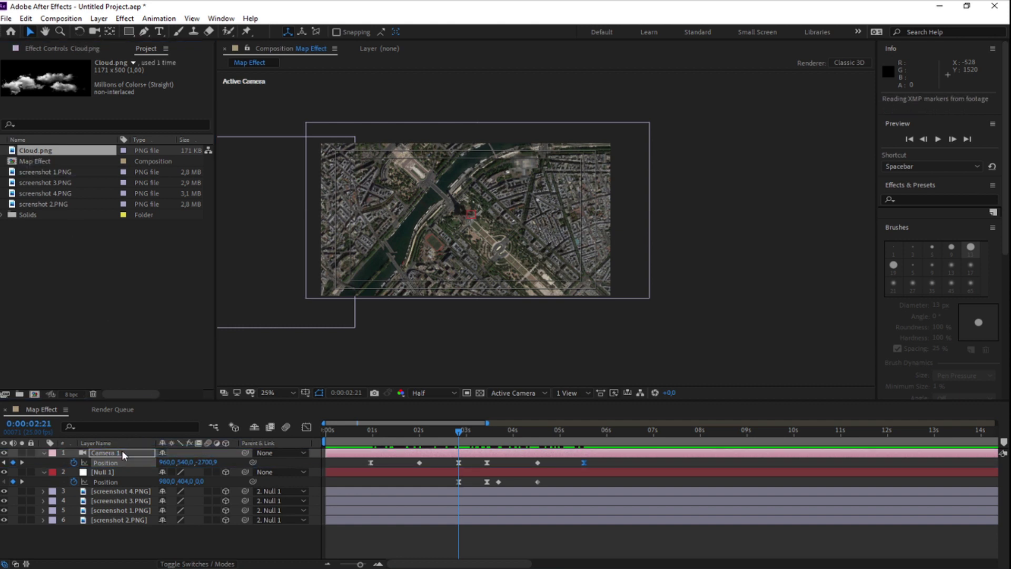
click(225, 453)
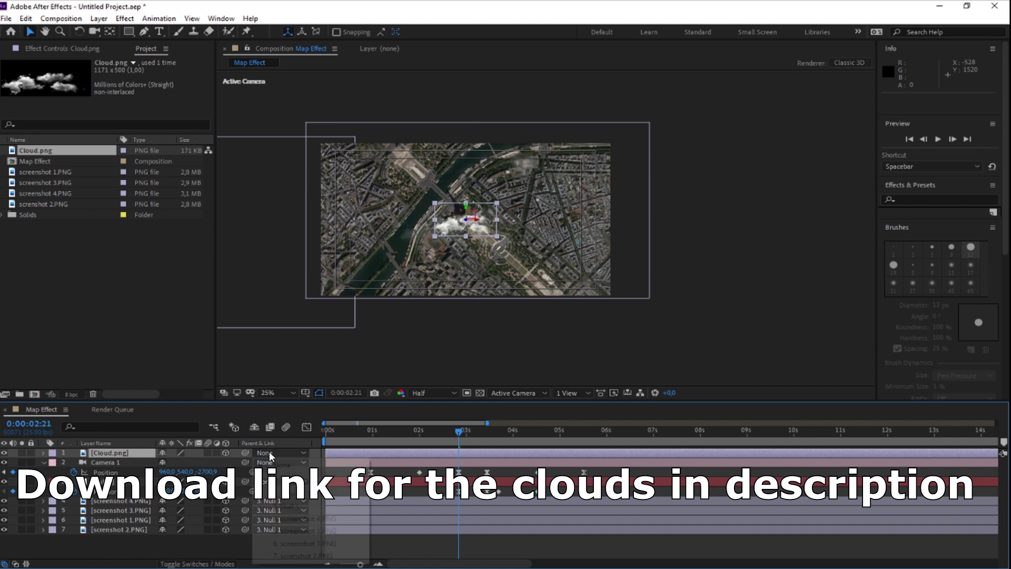
click(279, 453)
click(293, 503)
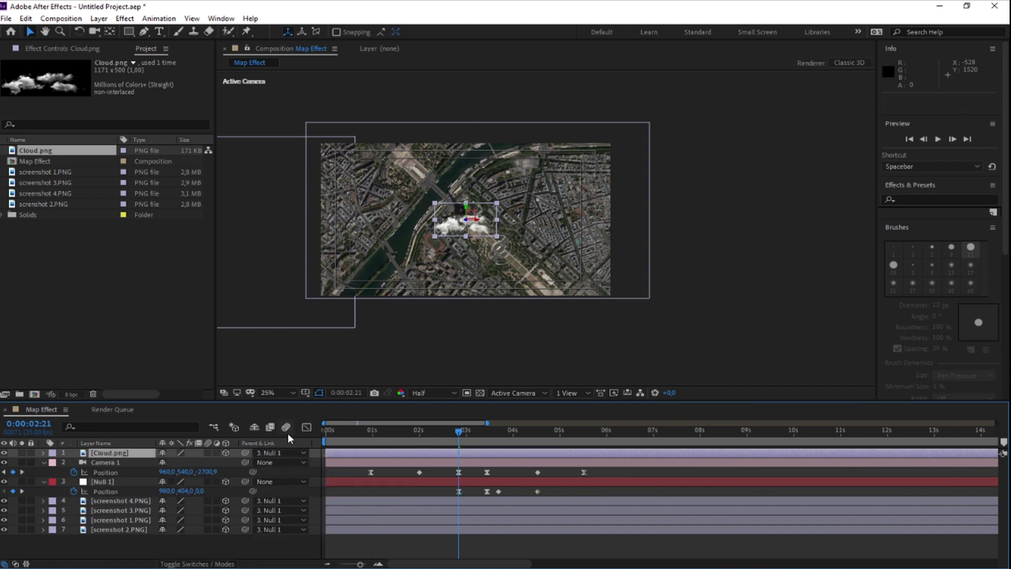
Bring the cloud closer to the camera and move it to the map's lower right, at position 138, 203.9, -1981
key(p)
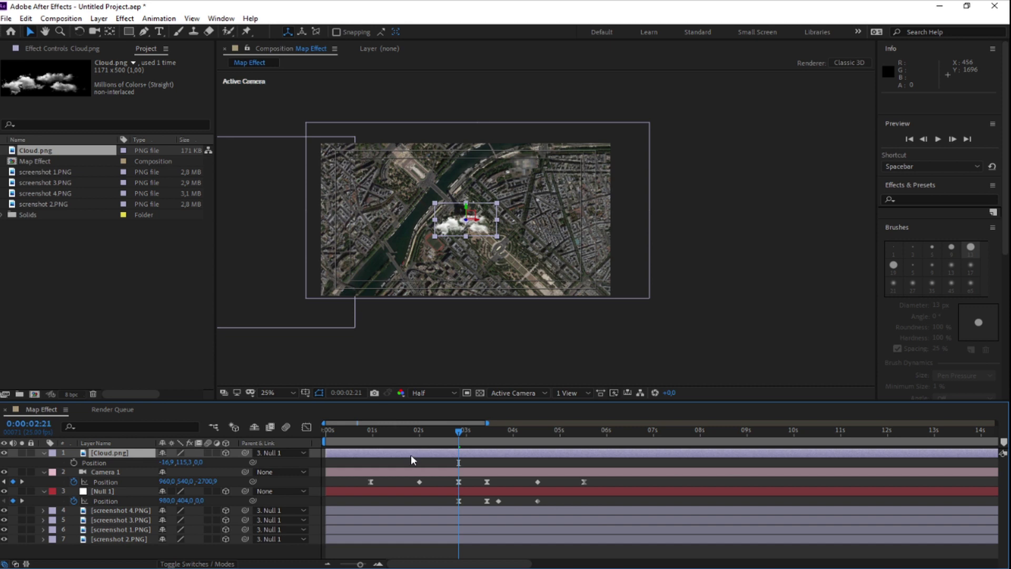
drag(199, 462, 248, 473)
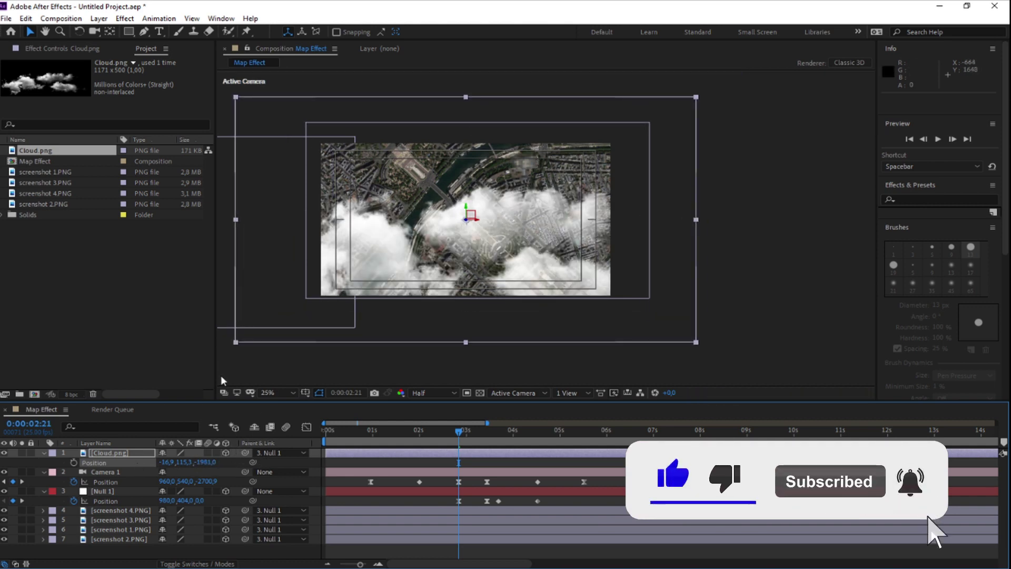
click(44, 453)
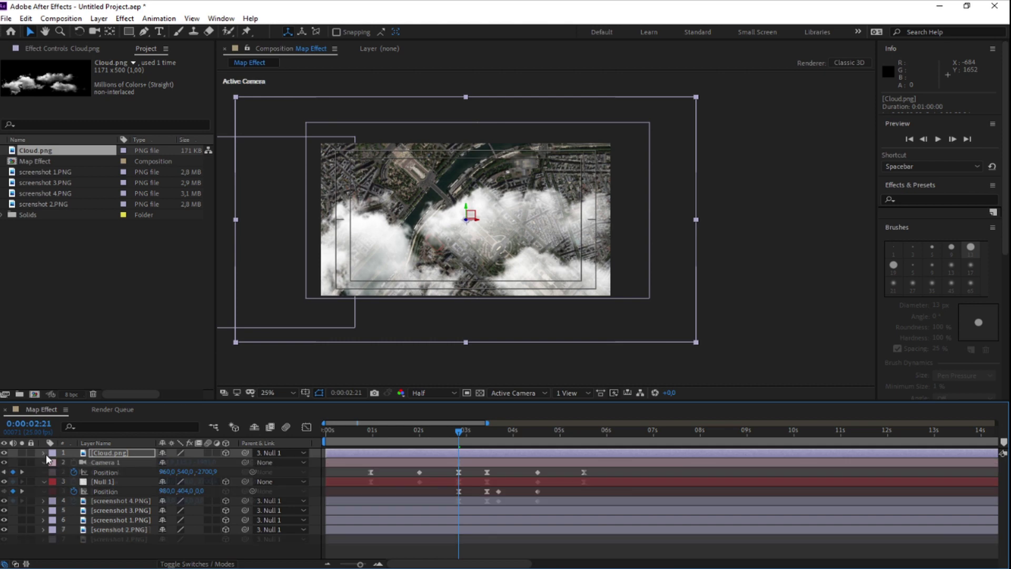
drag(367, 262, 484, 305)
drag(483, 304, 484, 302)
click(44, 453)
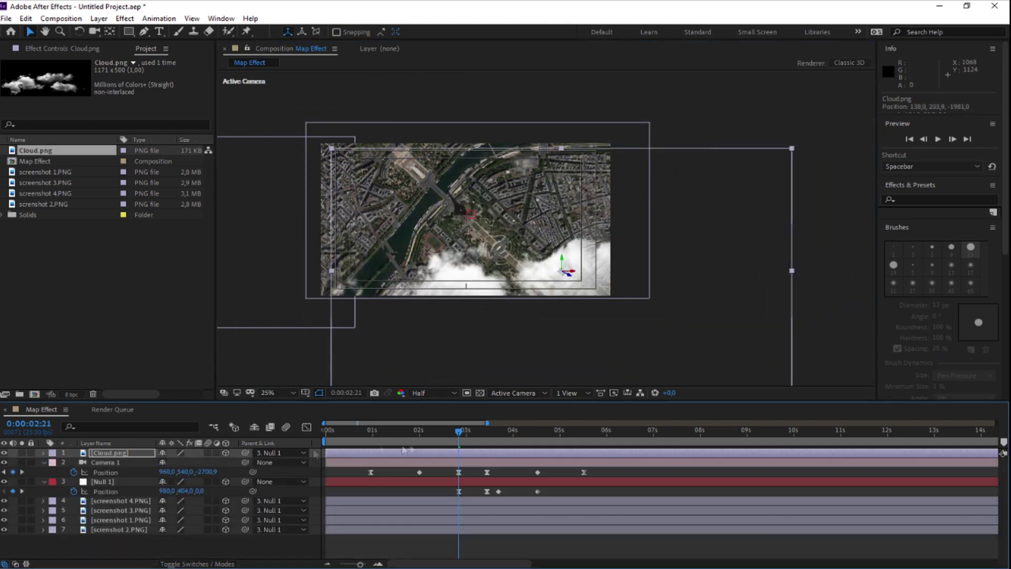
Preview the camera move with the cloud in front of the map
drag(460, 433, 413, 449)
key(space)
key(space)
drag(485, 434, 418, 442)
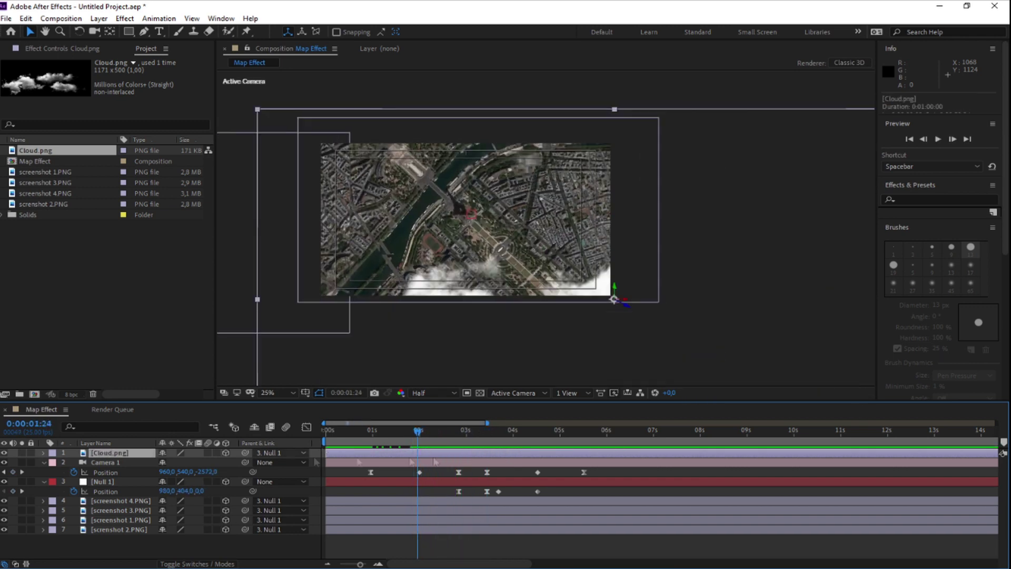
Duplicate the cloud layer at 0:00:02:00, move the copy to the map's upper left at about -388.9, -91.1, -1981, and preview it
click(21, 473)
click(99, 454)
click(43, 453)
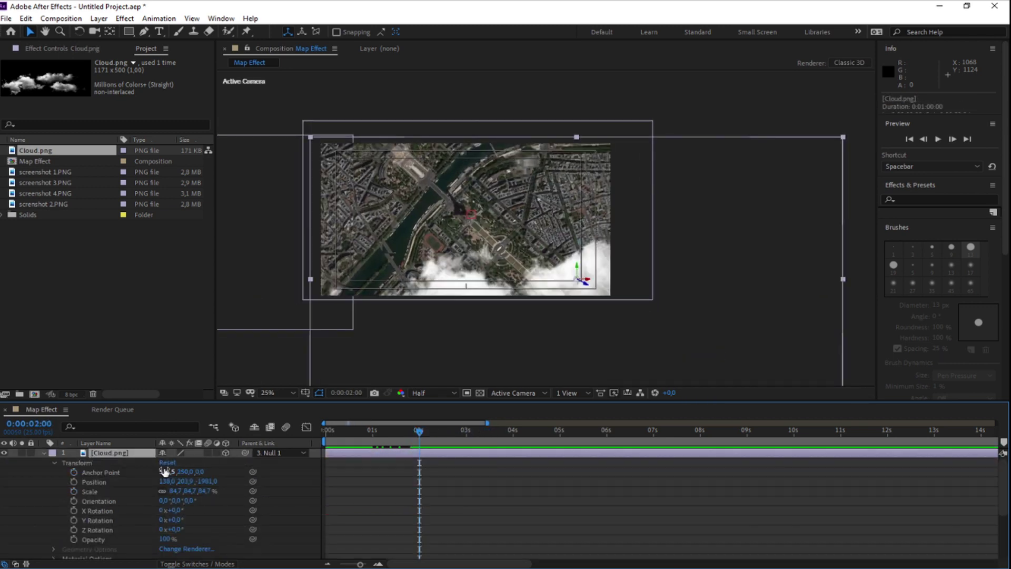
key(ctrl+d)
click(43, 453)
drag(559, 282, 288, 71)
click(421, 177)
click(111, 453)
key(space)
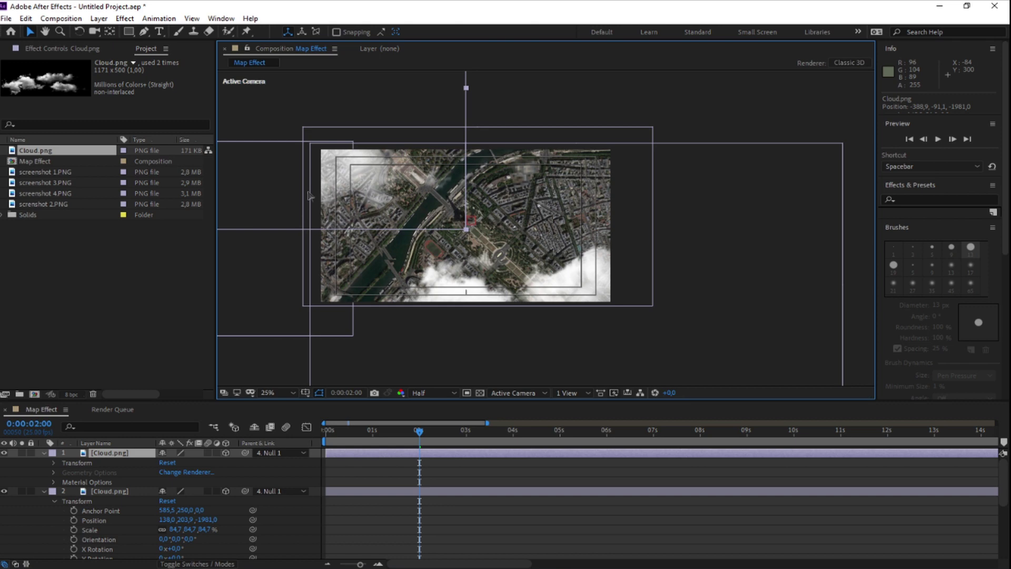
key(space)
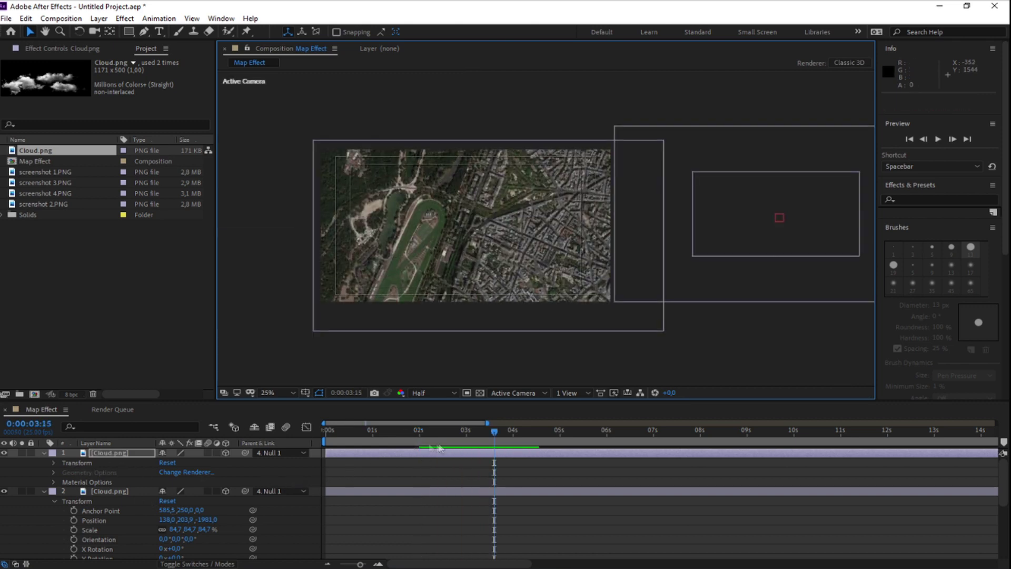
Adjust the upper-left cloud's position to -410.8, -101.6, -1984 at 0:00:02:05
click(54, 463)
drag(494, 433, 429, 433)
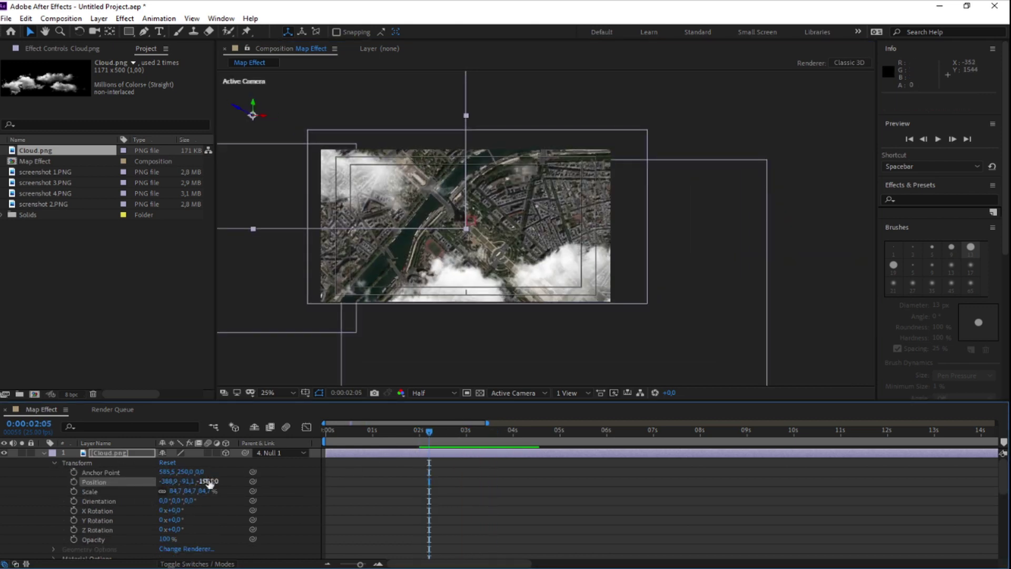
mouse_move(212, 482)
mouse_down()
mouse_move(314, 479)
mouse_move(213, 488)
mouse_up()
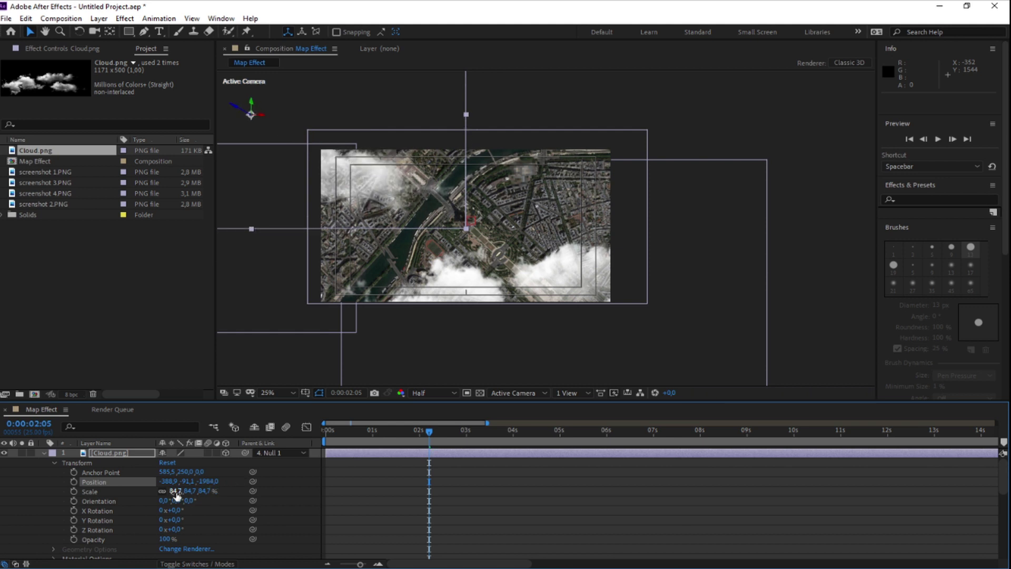
drag(176, 522, 289, 519)
key(ctrl+z)
mouse_move(380, 175)
mouse_down()
mouse_move(446, 163)
mouse_move(286, 191)
mouse_move(366, 168)
mouse_up()
click(44, 453)
click(44, 462)
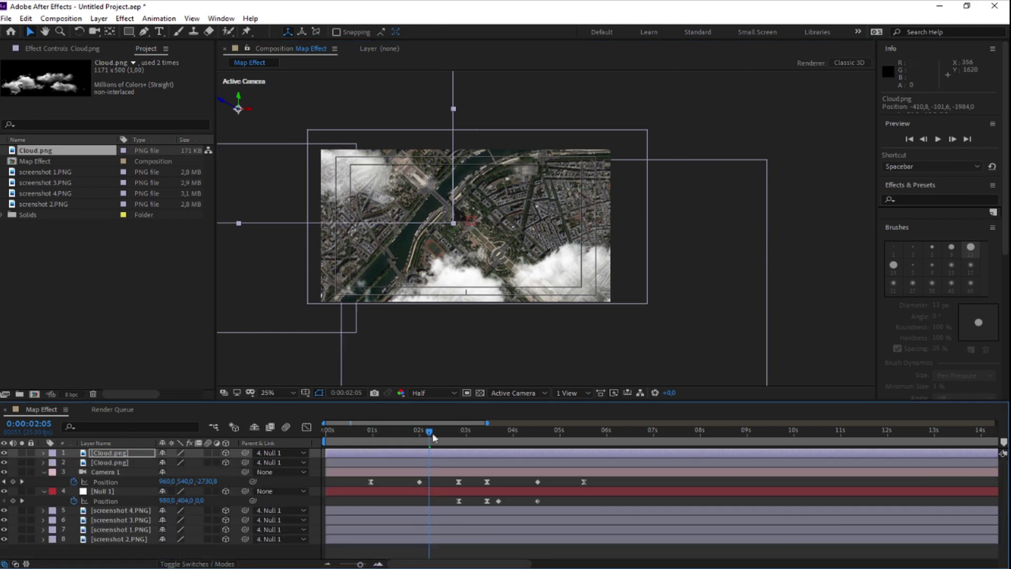
Preview the animation from about one second with both clouds in place
drag(430, 433, 383, 434)
key(space)
key(space)
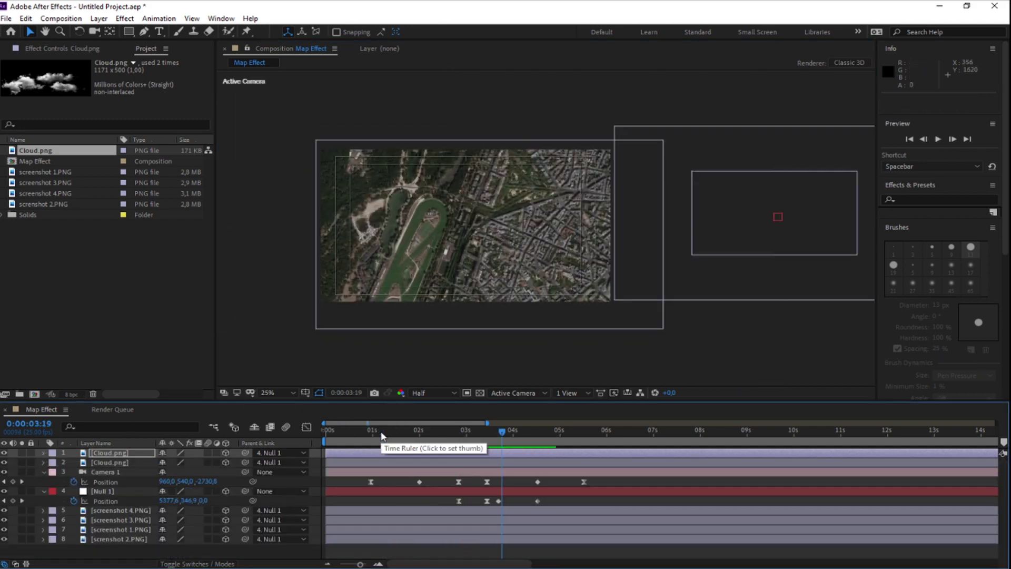
Duplicate the upper-left cloud layer and set the new copy's X position to -359.8 at 0:00:02:18
click(95, 443)
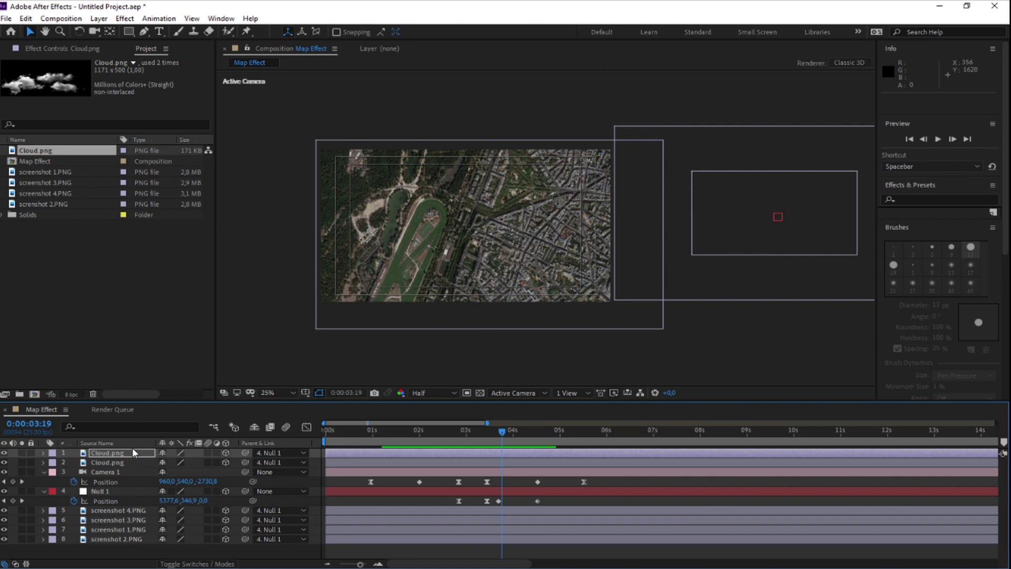
key(ctrl+d)
click(44, 453)
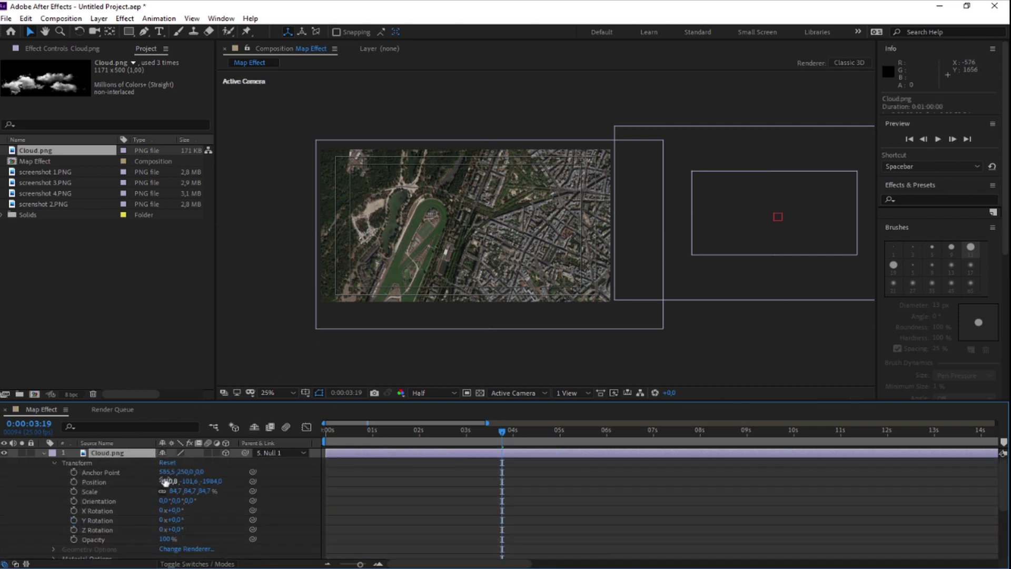
click(43, 454)
drag(489, 436, 453, 433)
click(43, 453)
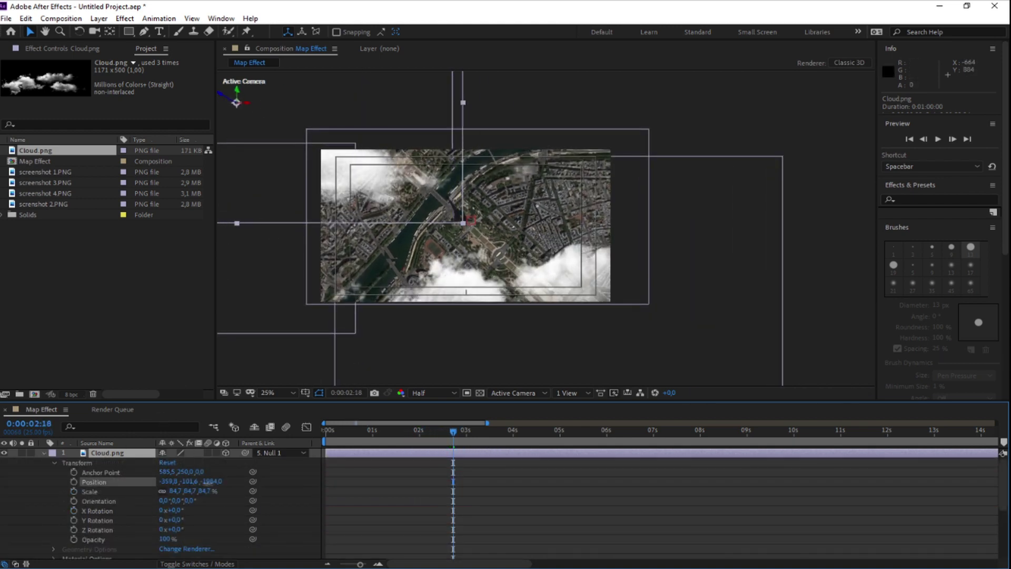